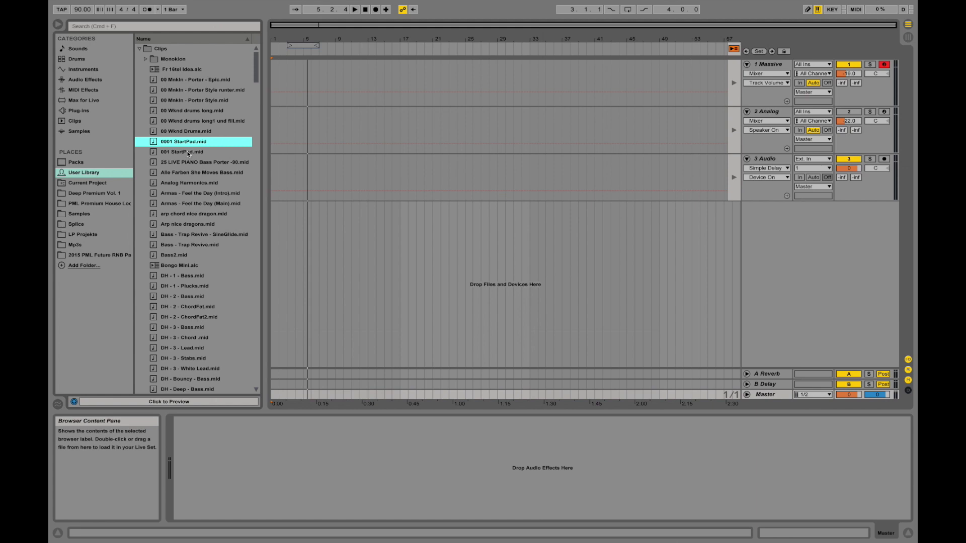
Step: In Session View, delete the 2 Analog track's MIDI clip and open the PML Future RNB Pack folder
click(908, 38)
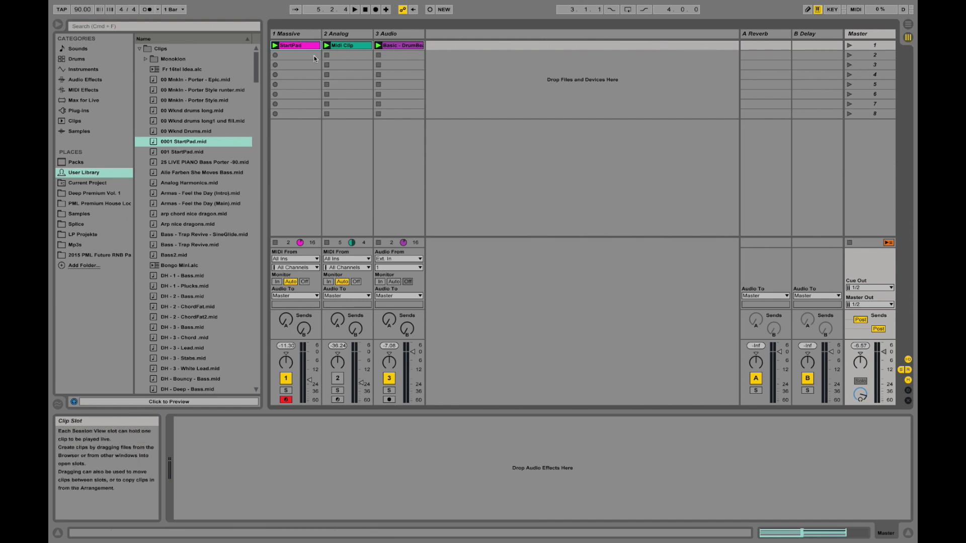
click(347, 47)
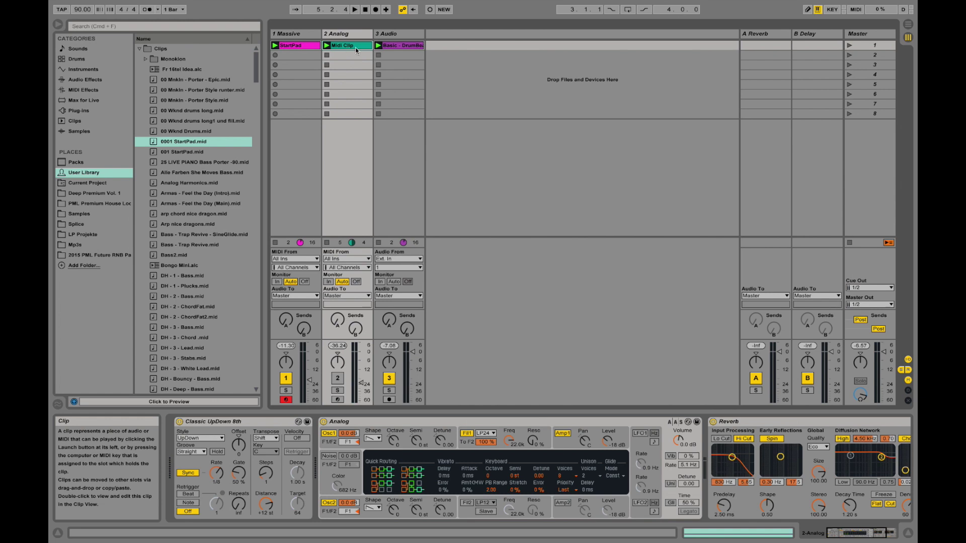
key(Delete)
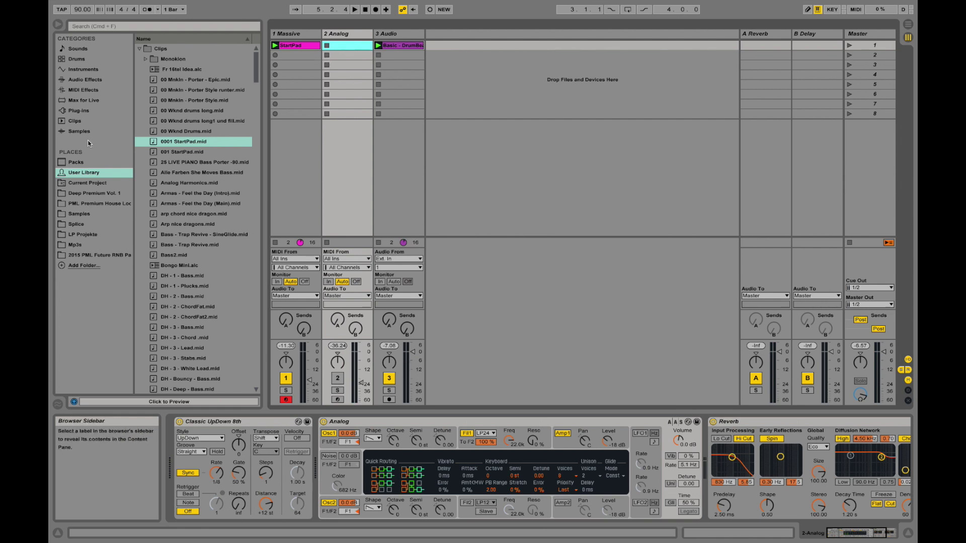
click(94, 255)
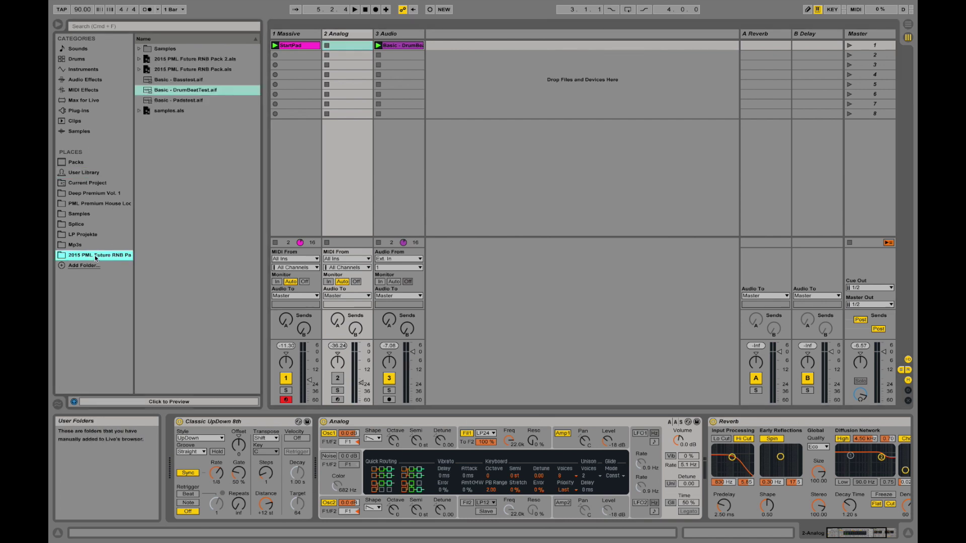
Step: Drop Basic - Basstest.aif into the session as track 4 and set its fader to -11.3 dB
click(171, 83)
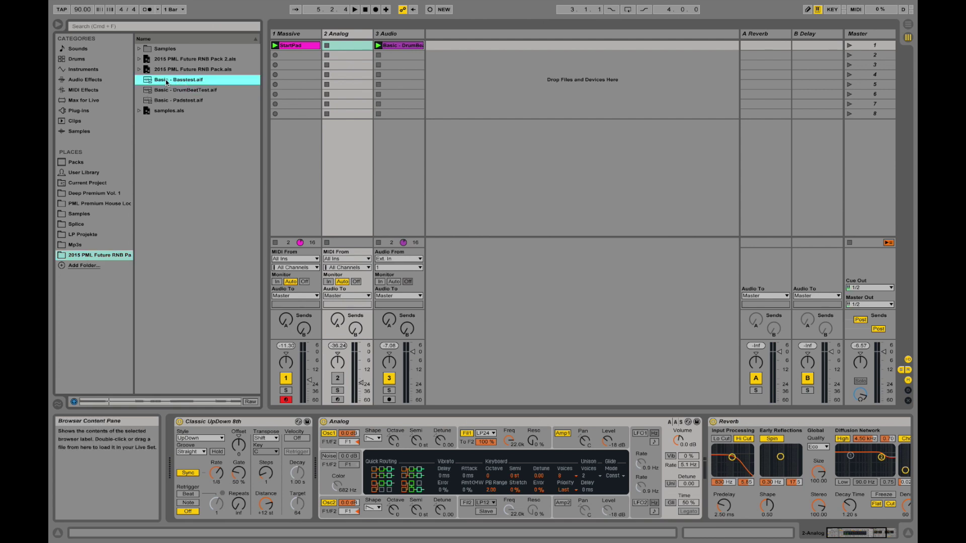
drag(166, 83, 446, 51)
drag(446, 52, 445, 49)
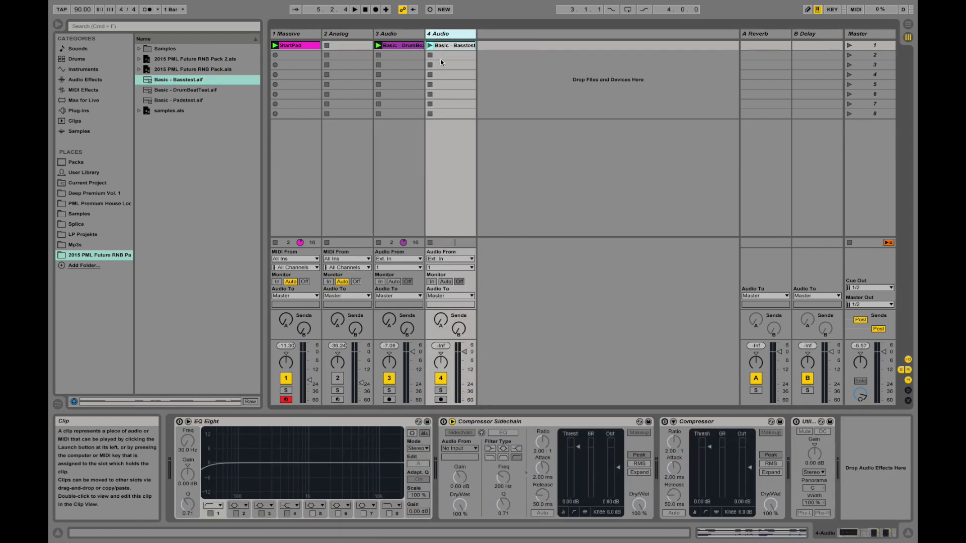
drag(465, 354, 465, 369)
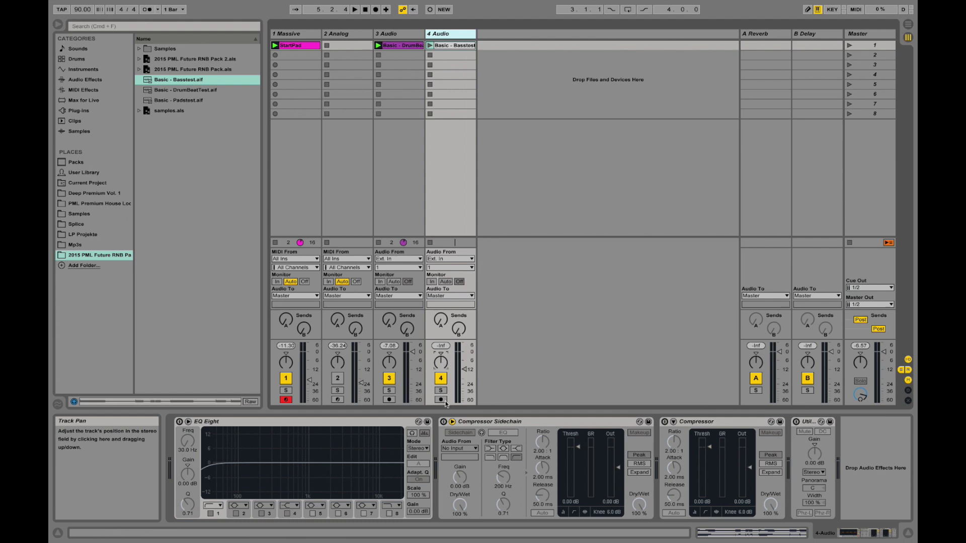
click(441, 381)
click(442, 382)
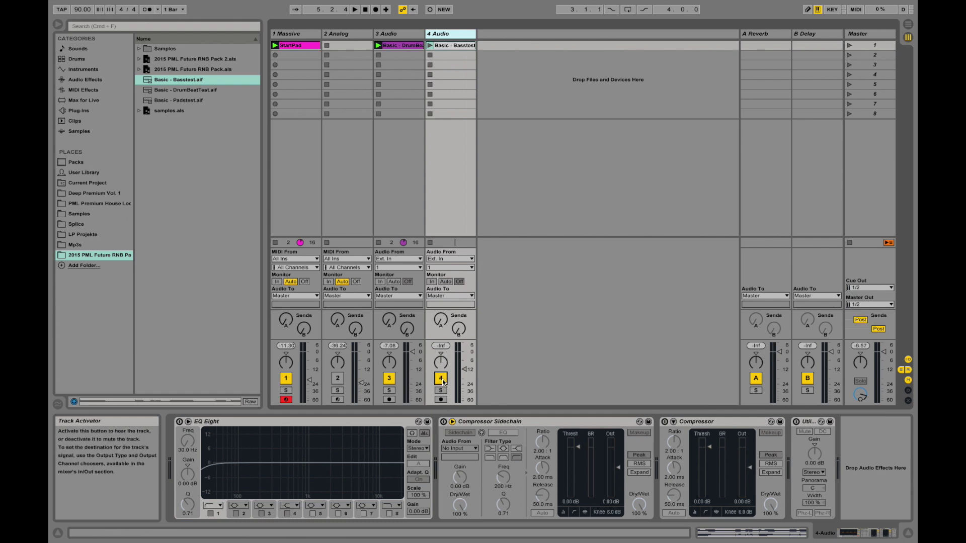
click(442, 391)
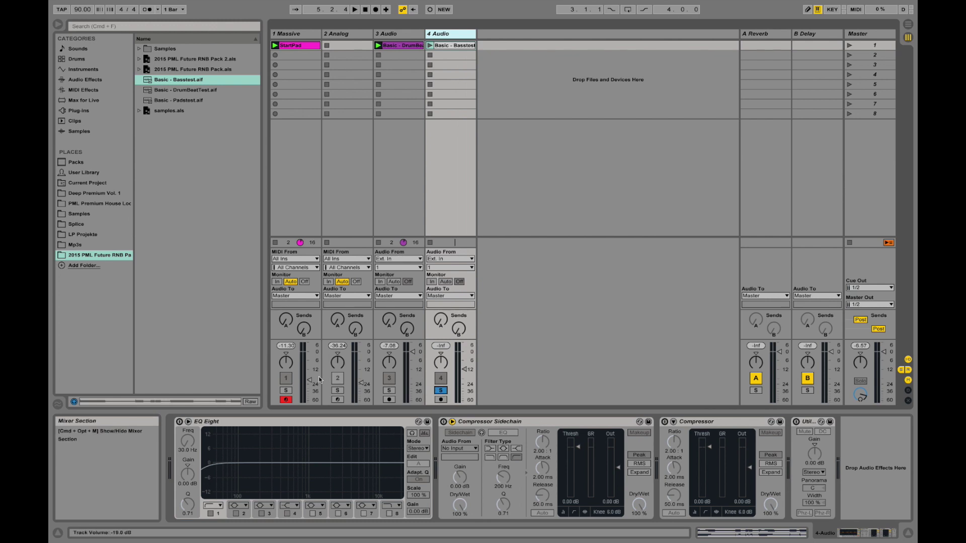
click(443, 392)
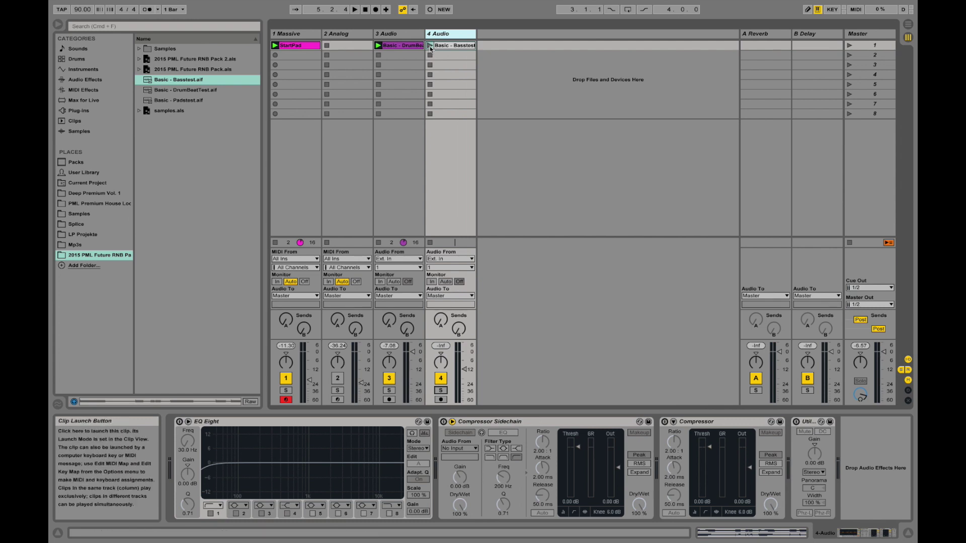
Step: Launch scene 1, raise track 4 to -17.82 dB and open the Basstest waveform in Clip View
click(849, 45)
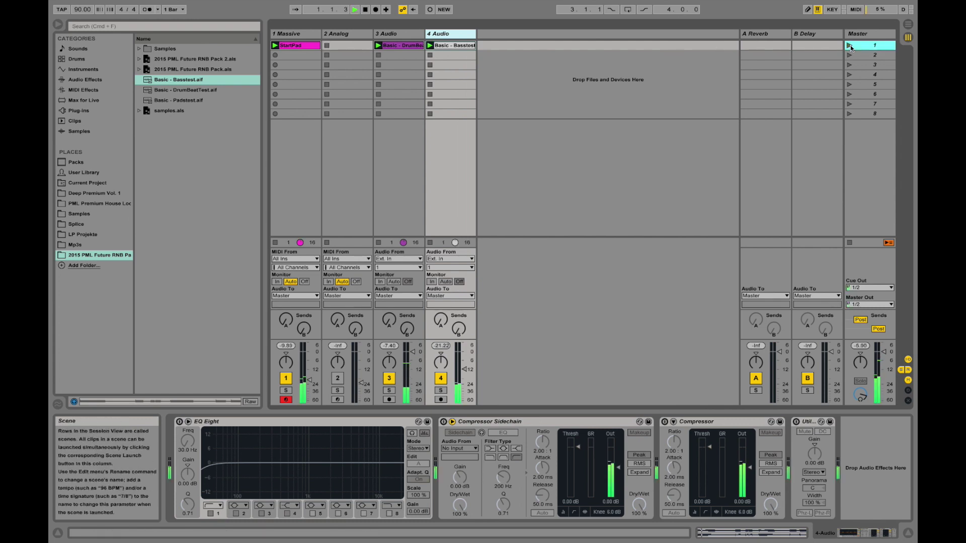
drag(464, 369, 464, 366)
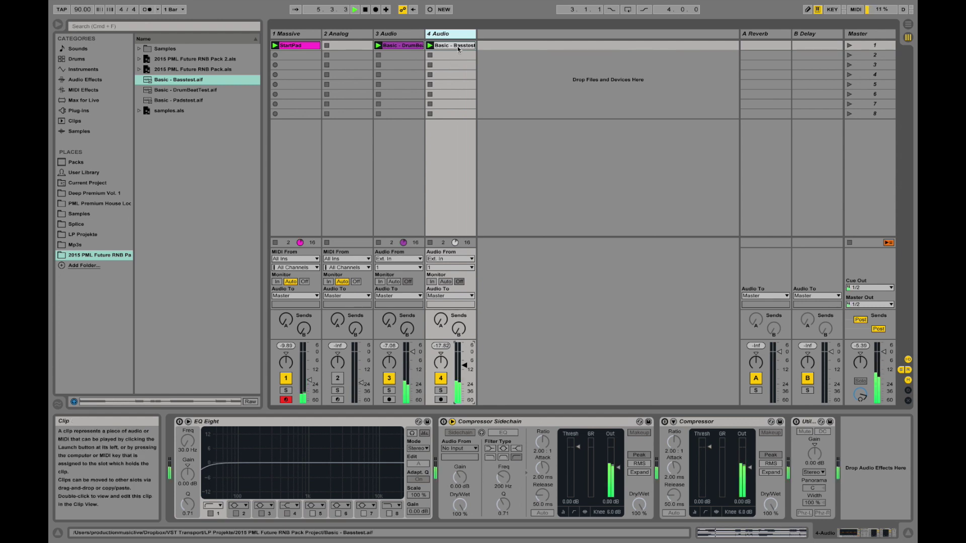
click(458, 46)
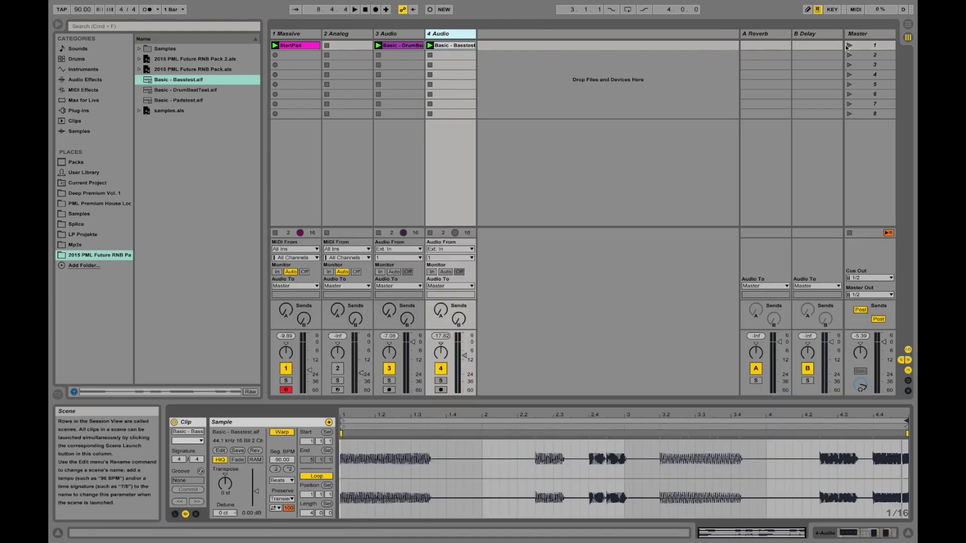
click(848, 46)
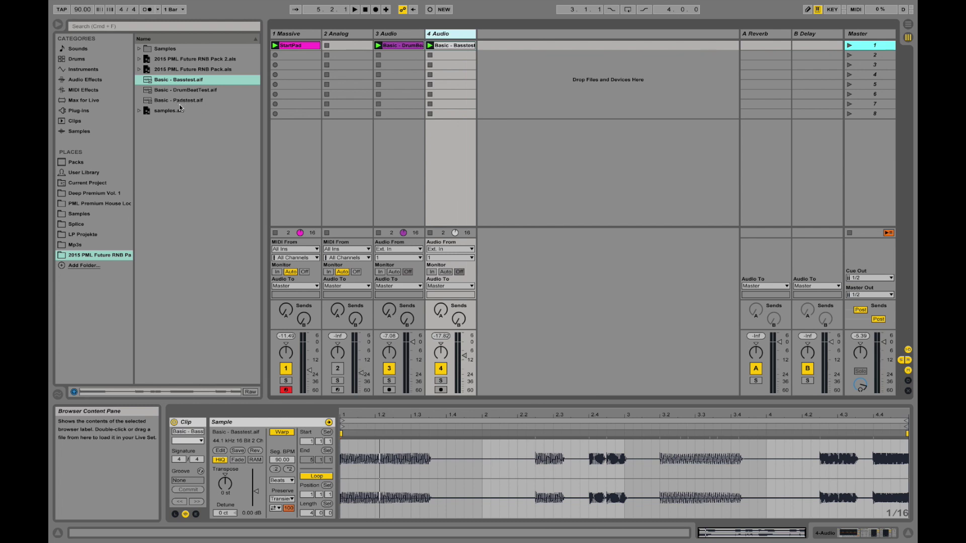
Step: Add Basic - Padstest.aif as track 5 at -10 dB, play scene 1 and toggle track 5's solo
drag(179, 102, 487, 47)
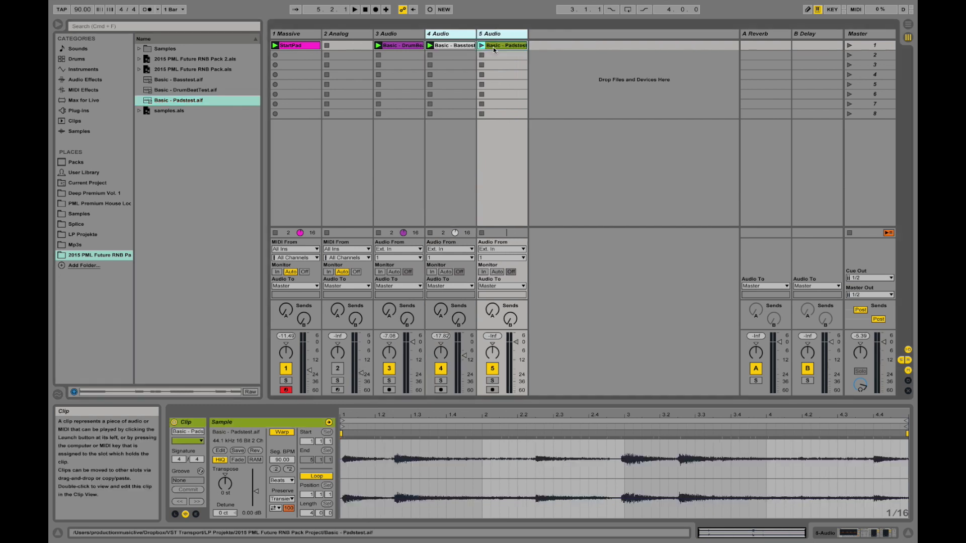
drag(521, 354, 521, 368)
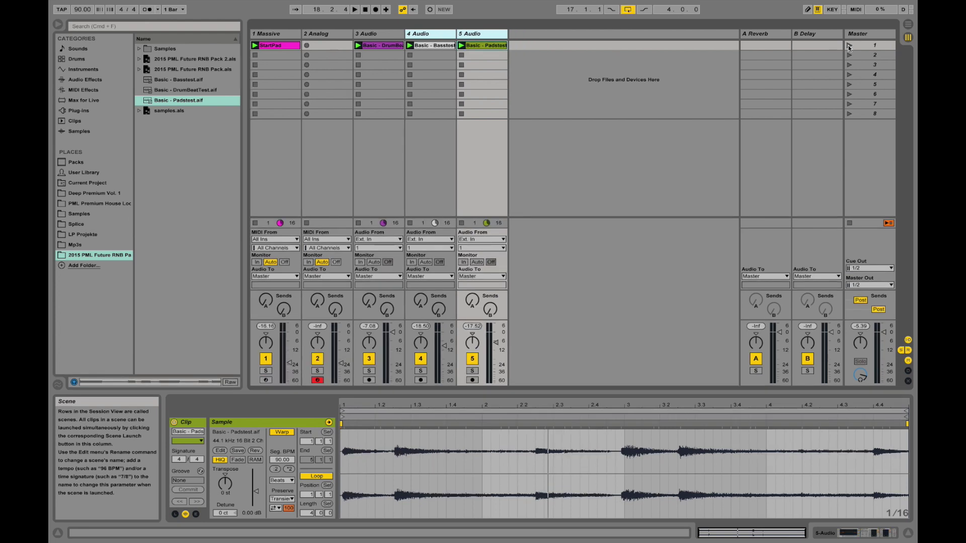
click(849, 45)
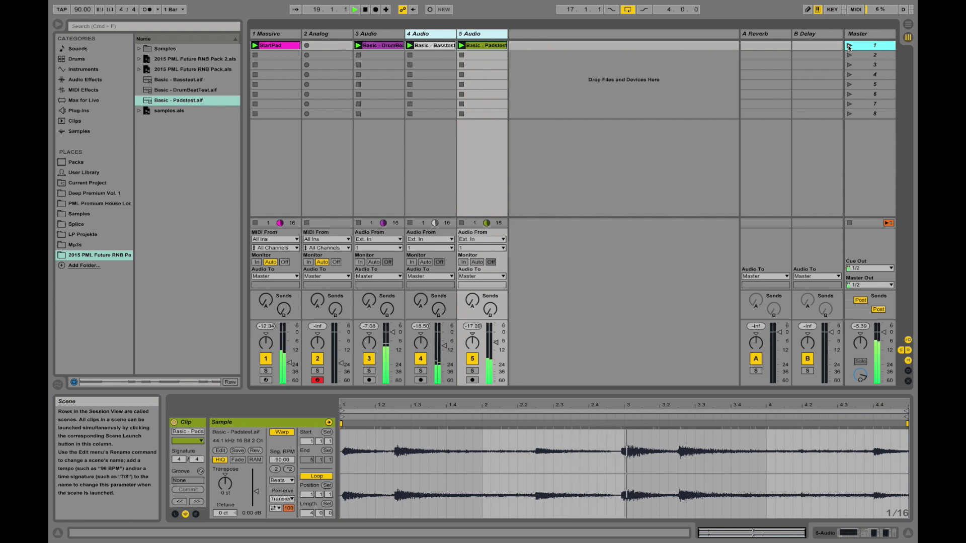
click(473, 371)
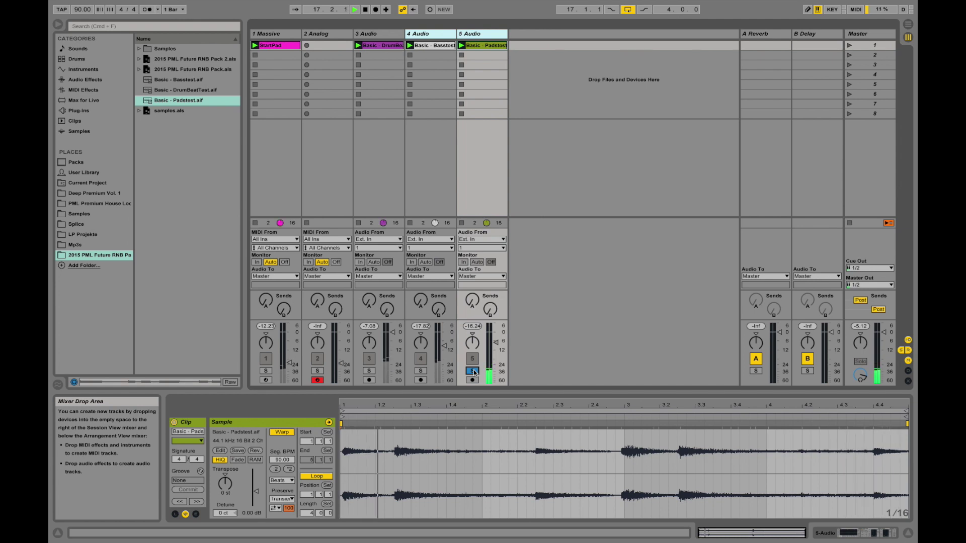
click(472, 372)
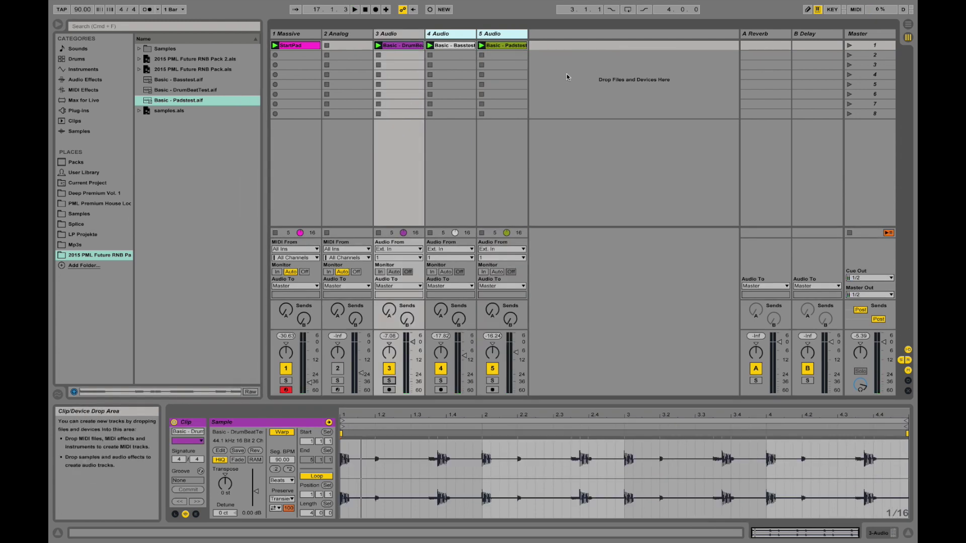
Step: Step through scenes 1 to 4, then copy scene 1's clips into the arrangement at bar 17
click(870, 46)
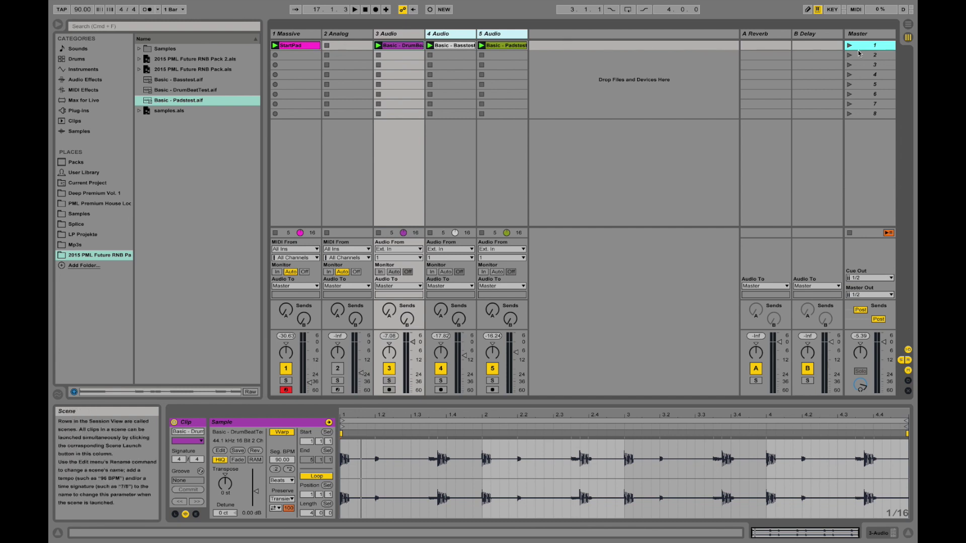
click(880, 57)
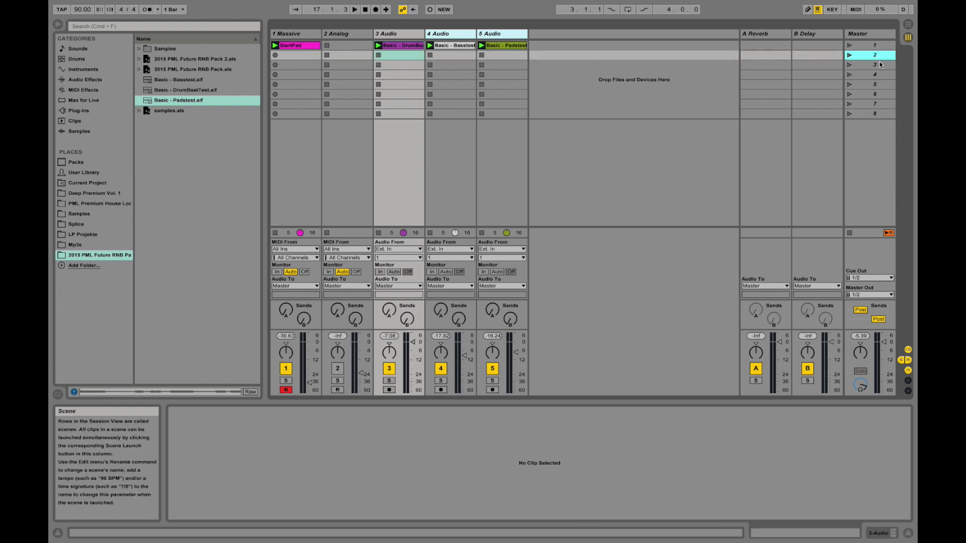
click(881, 64)
click(880, 74)
click(878, 46)
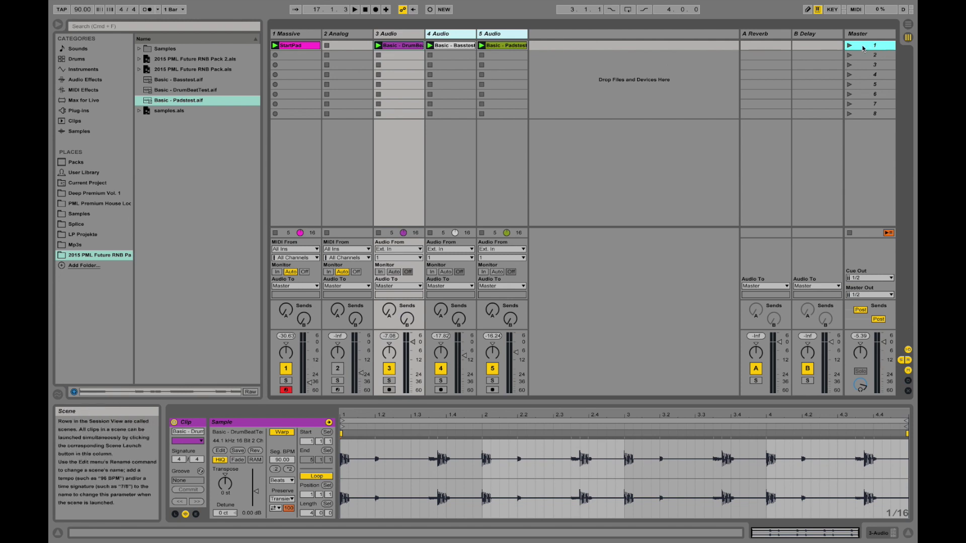
drag(865, 47, 403, 78)
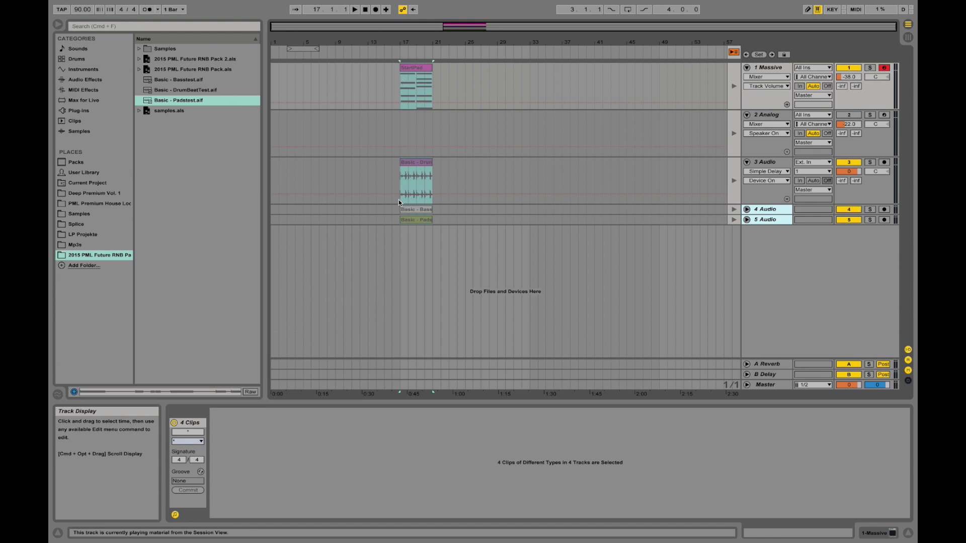
Step: Unfold and enlarge tracks 4 and 5, then return playback to the arrangement clips
click(747, 210)
click(747, 230)
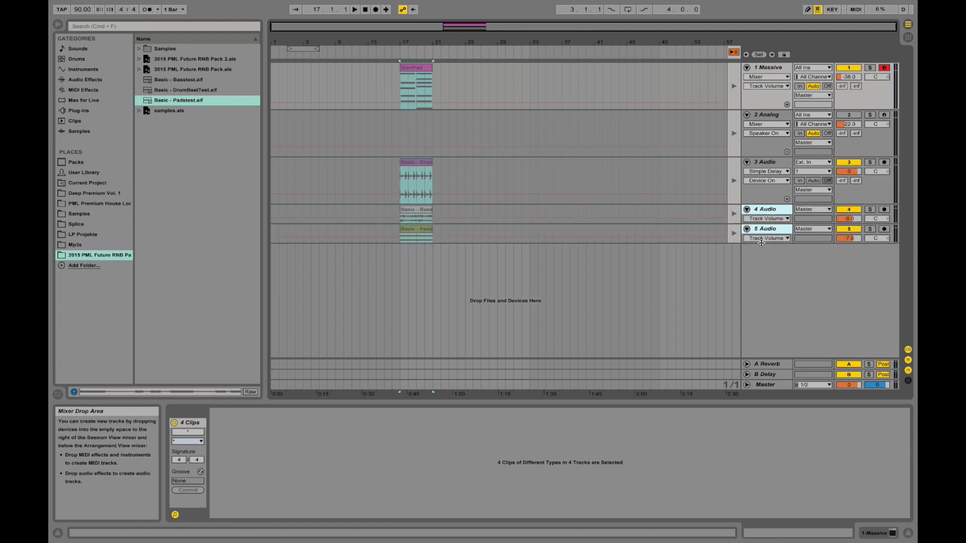
drag(762, 243, 763, 262)
drag(771, 222, 769, 259)
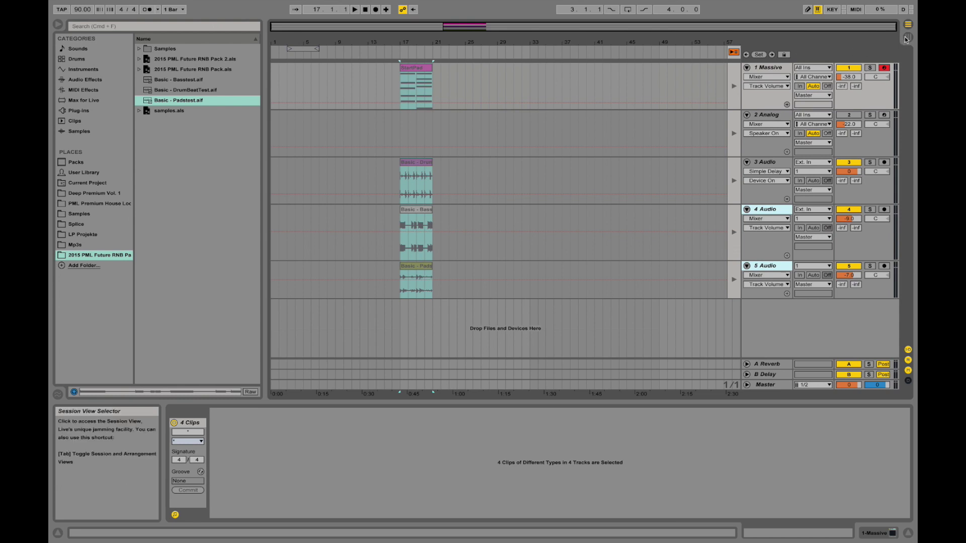
click(735, 53)
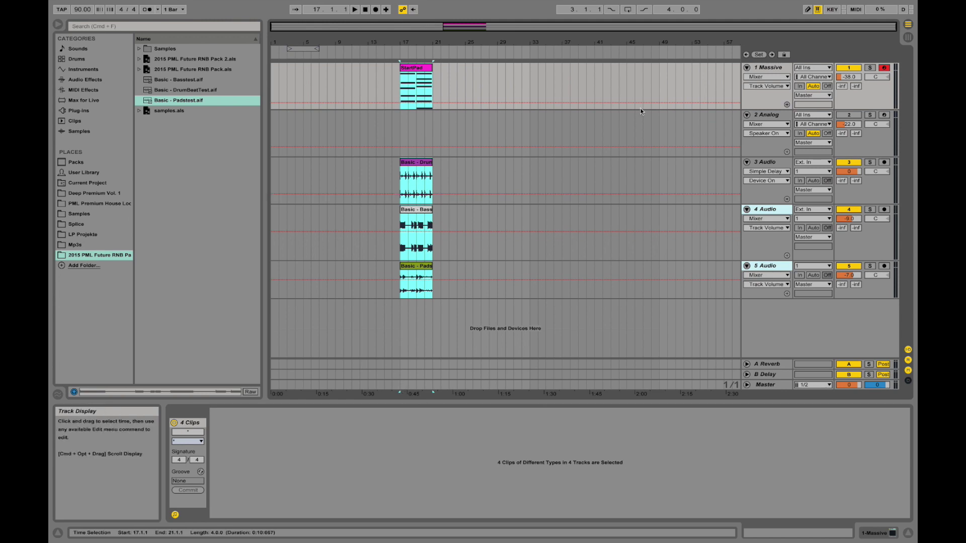
Step: Play the arrangement briefly, then zoom in around bar 17 so bars 17–21 fill the view
click(401, 130)
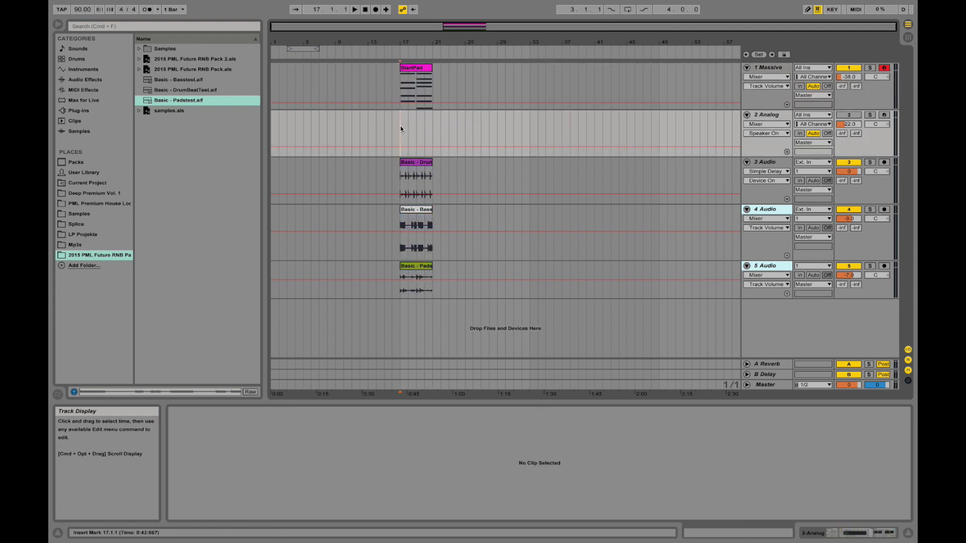
click(355, 10)
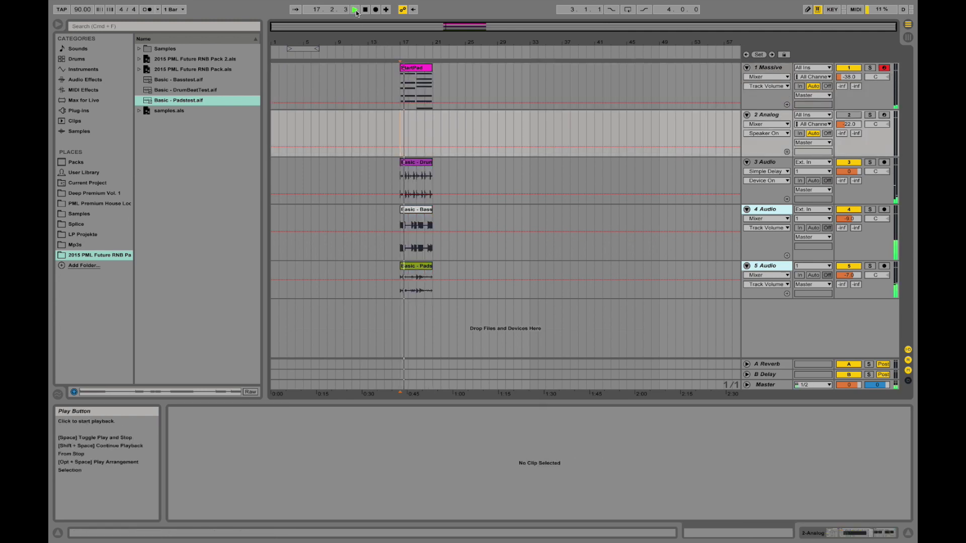
drag(414, 44, 414, 65)
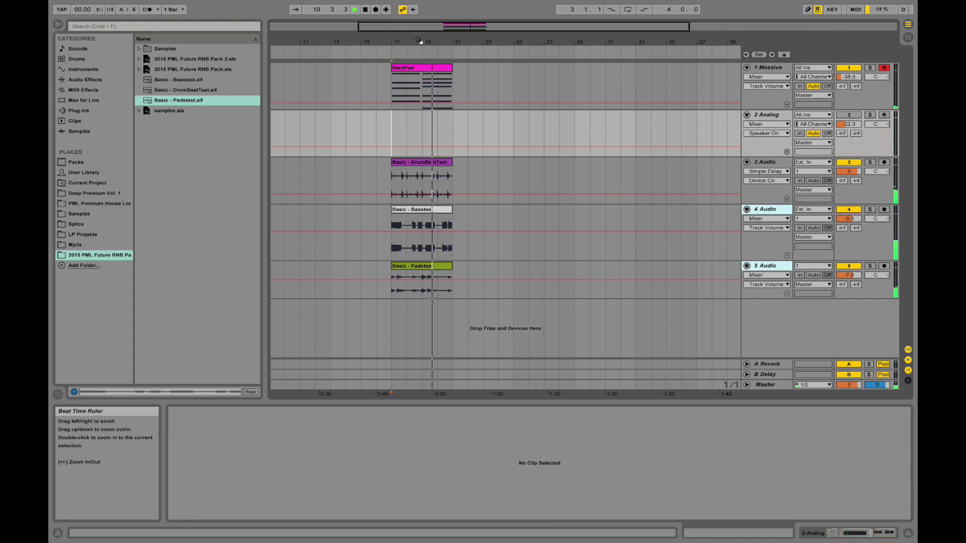
click(365, 10)
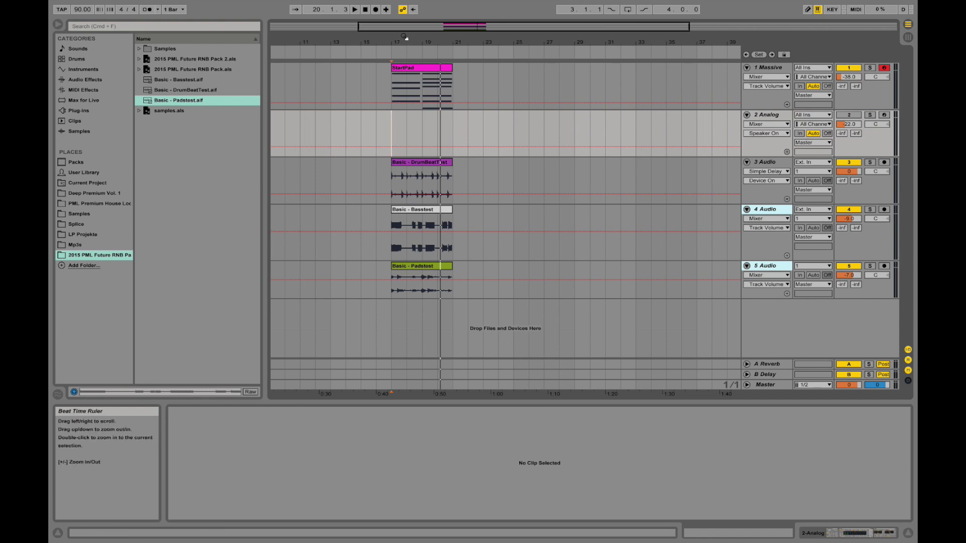
click(401, 36)
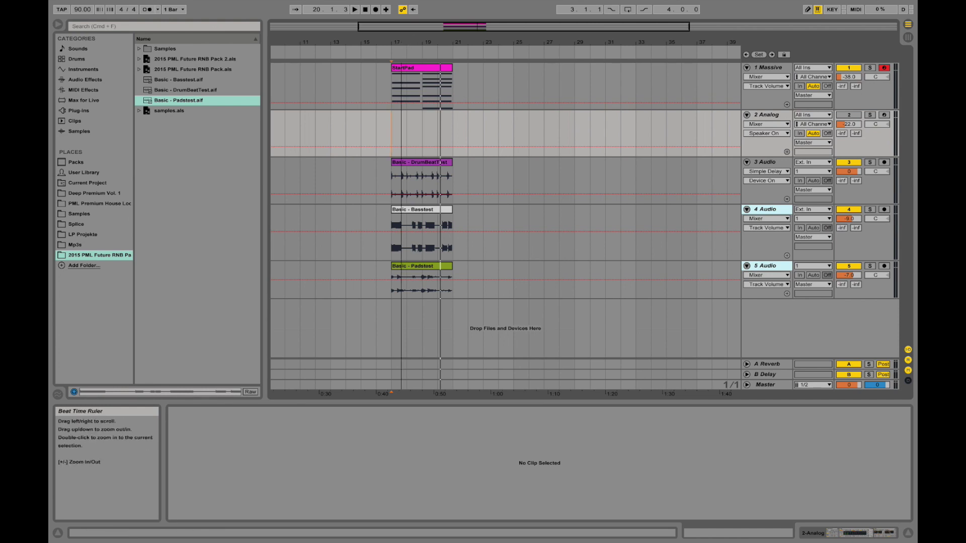
drag(401, 36, 402, 55)
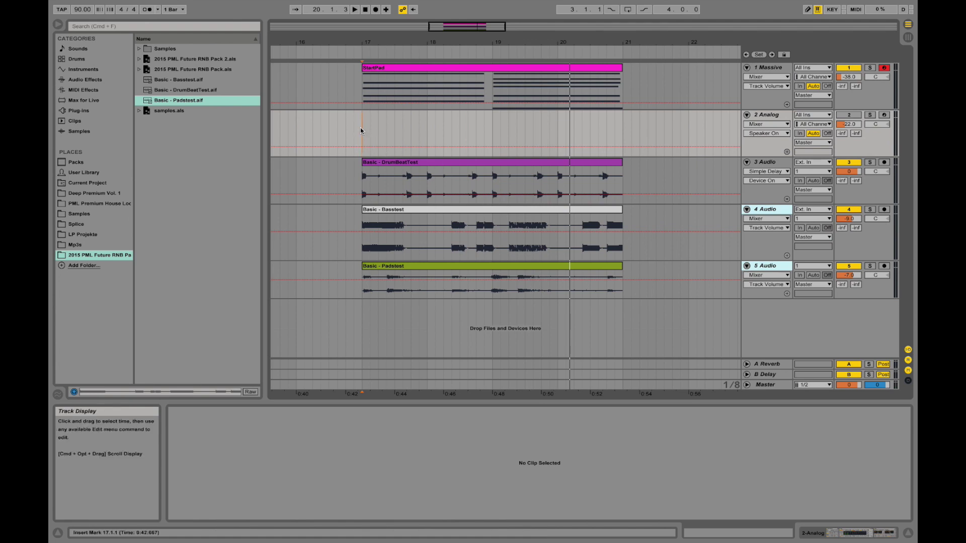
Step: Mark bars 17–21 on the Analog track and inspect its devices, comparing with track 3's Simple Delay
drag(361, 129, 404, 136)
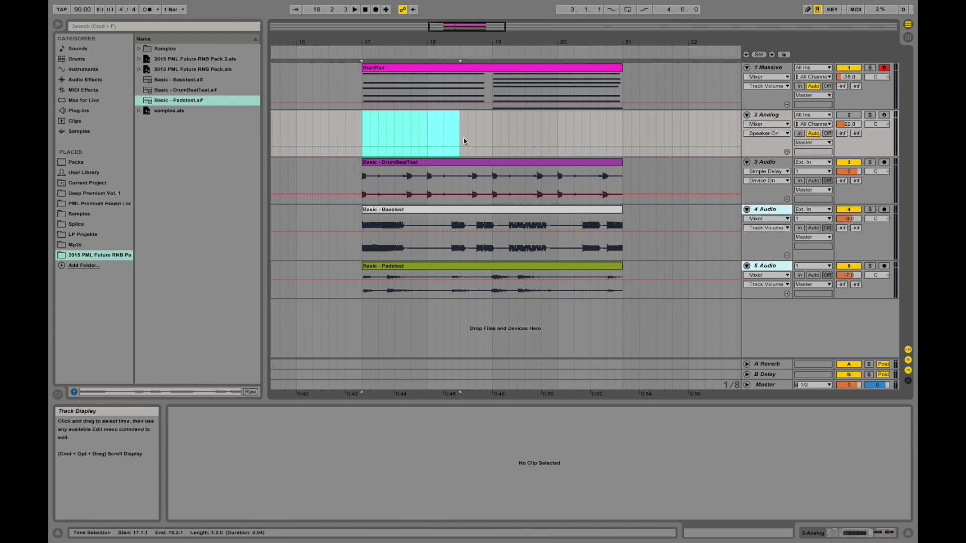
drag(517, 139, 583, 133)
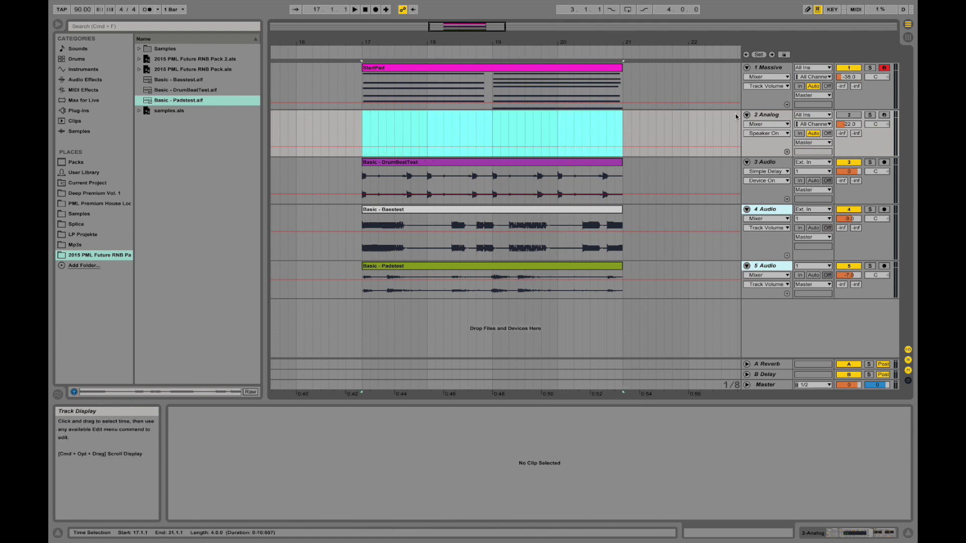
click(784, 120)
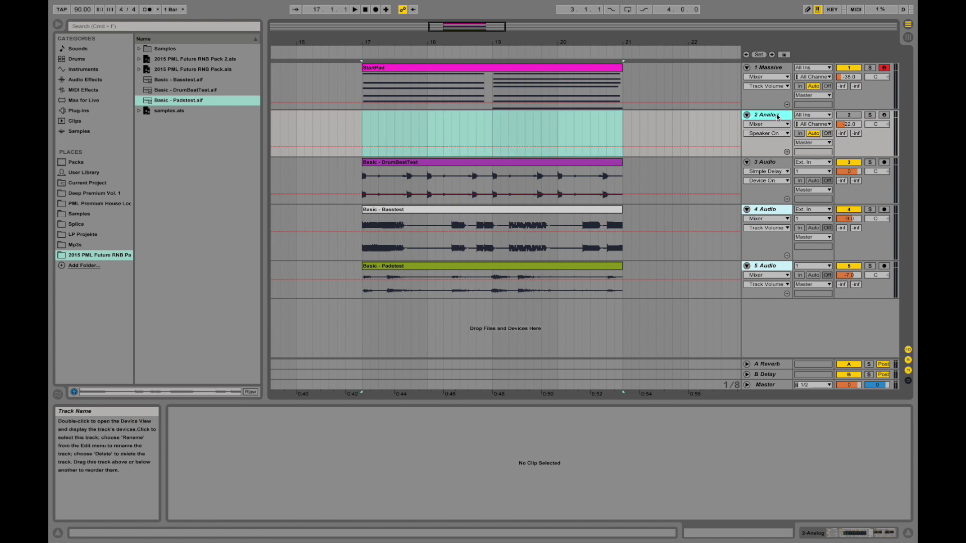
double_click(777, 117)
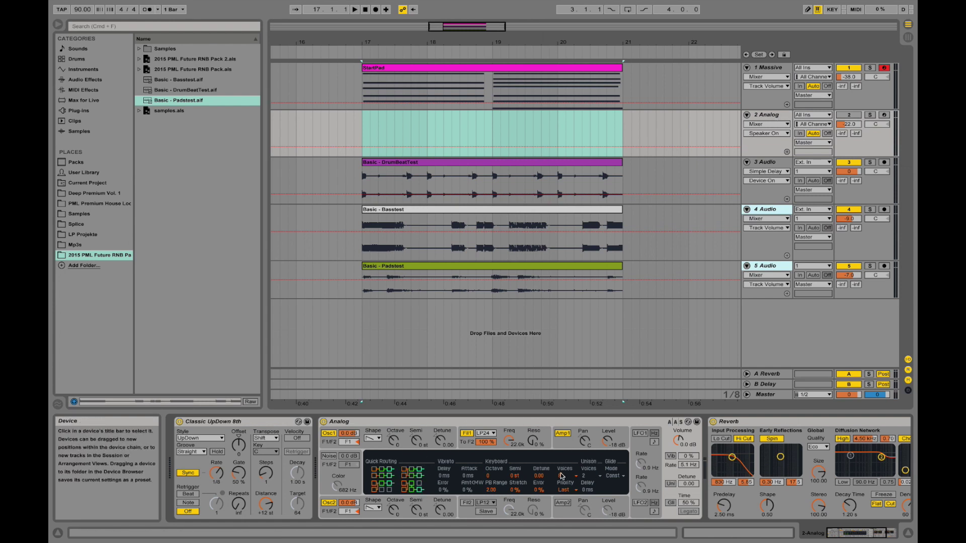
click(776, 163)
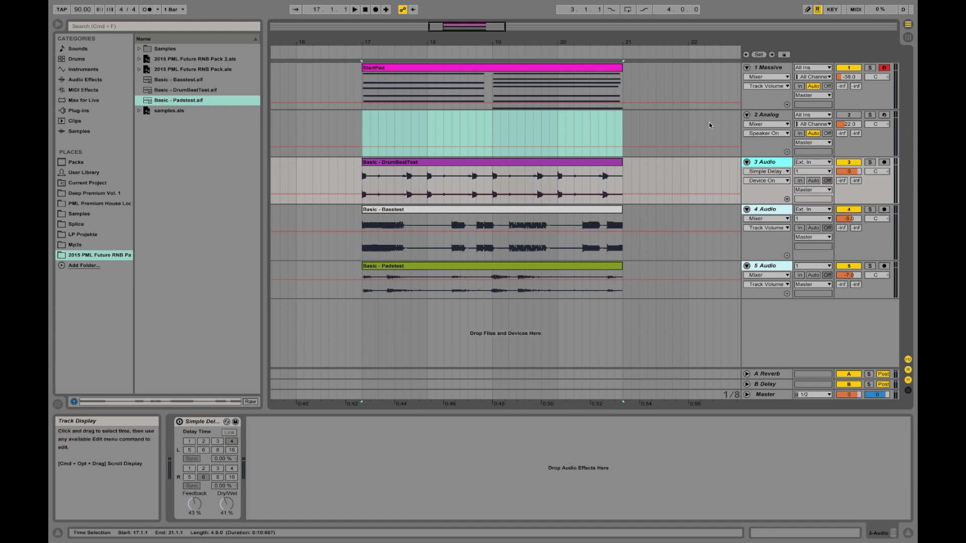
click(773, 118)
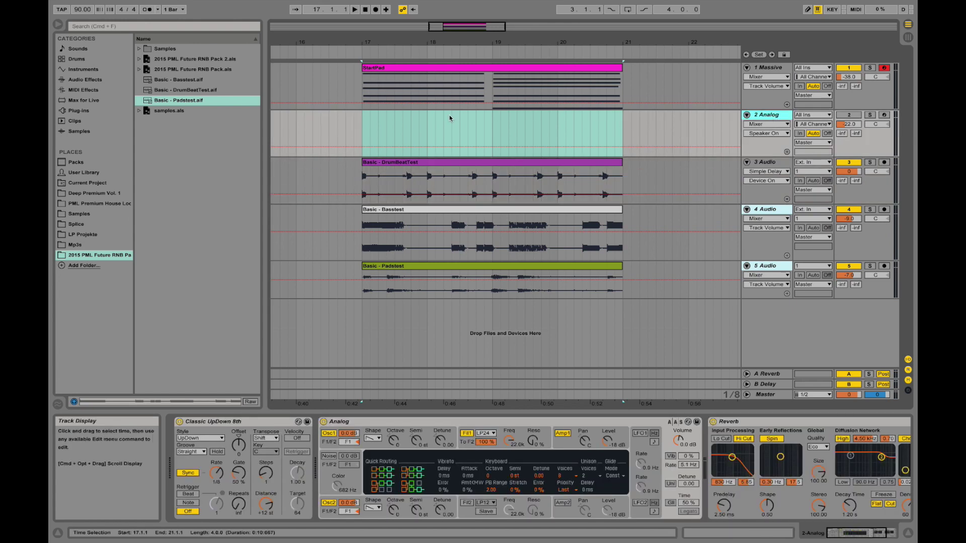
Step: Select bars 17 to 21 on the Analog lane and insert an empty MIDI clip there
click(369, 120)
drag(360, 127, 620, 125)
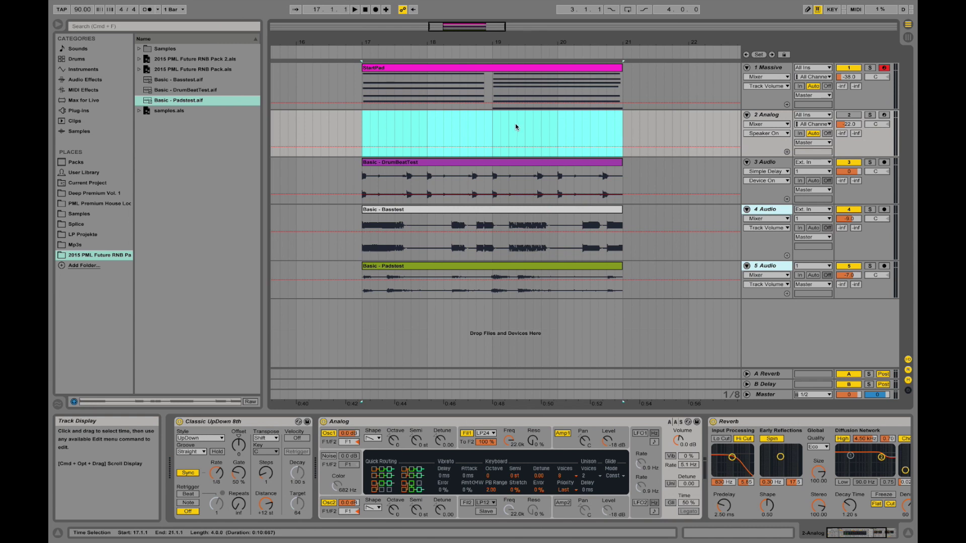
right_click(451, 121)
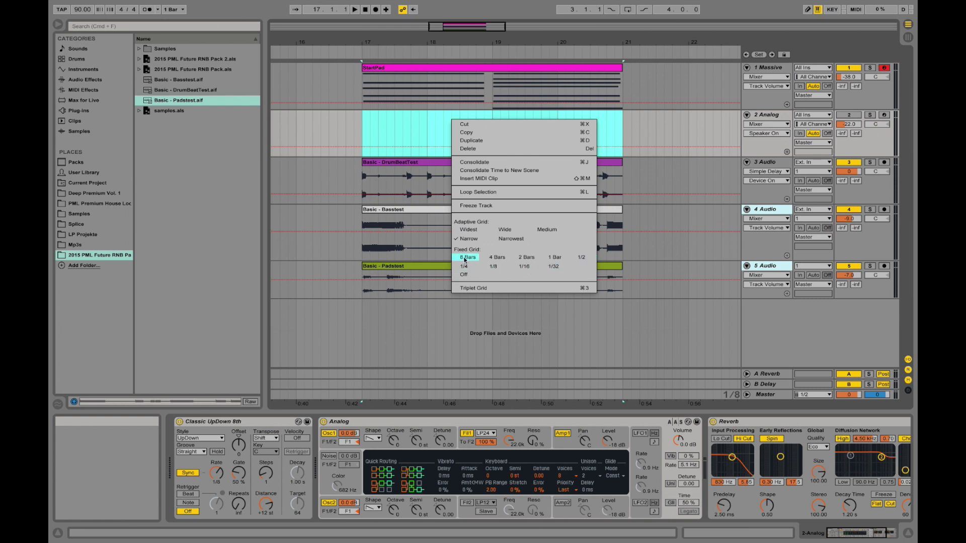
click(480, 179)
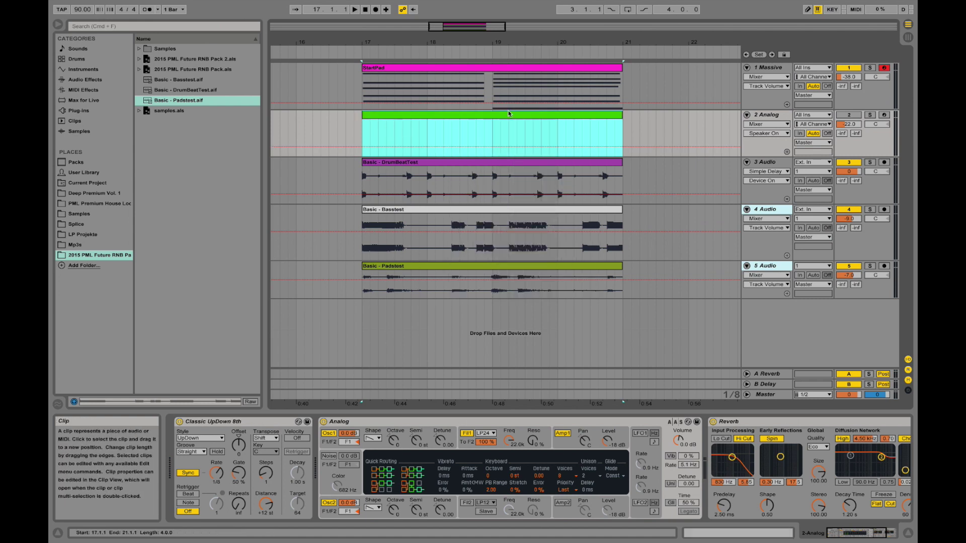
Step: Rename the Analog track's new MIDI clip to 'New Clip' and open its empty piano roll
right_click(475, 115)
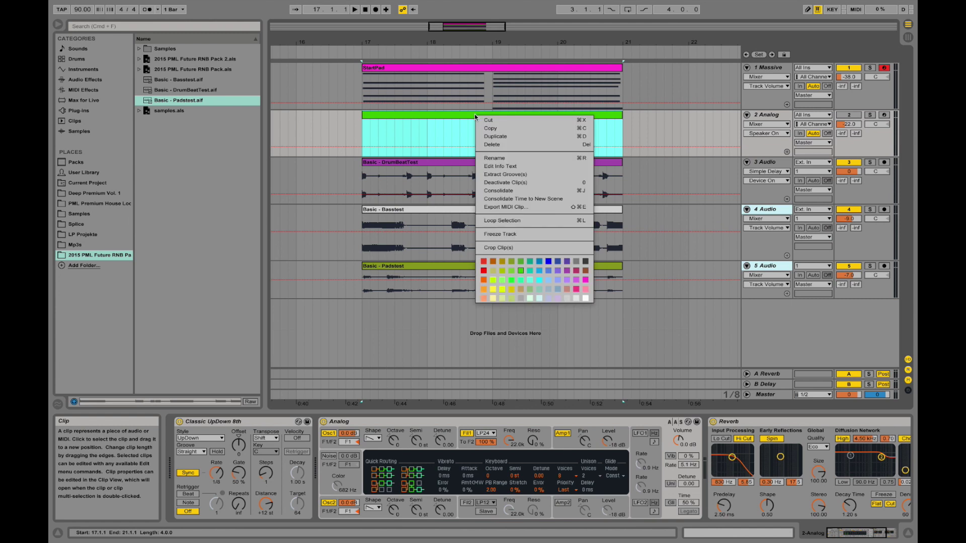
click(521, 158)
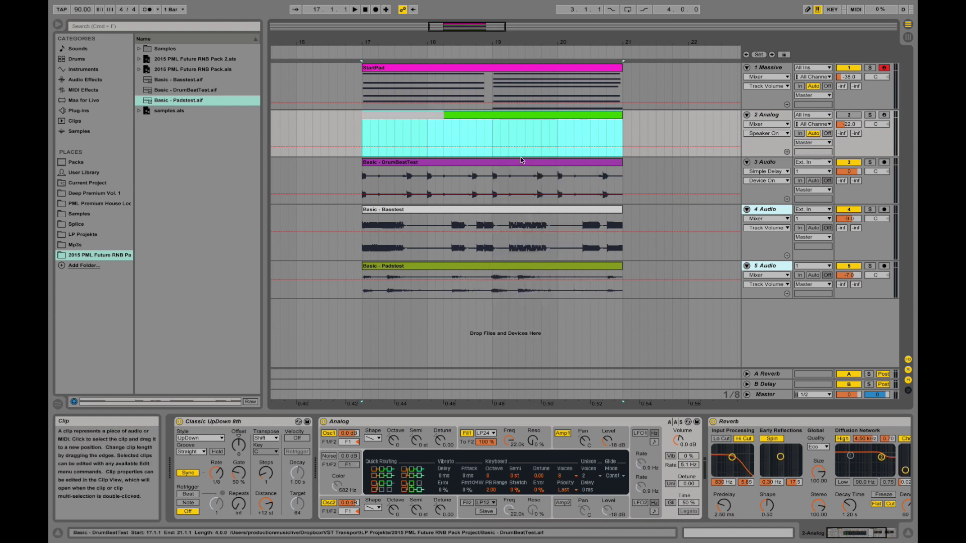
text(New Clip)
key(Return)
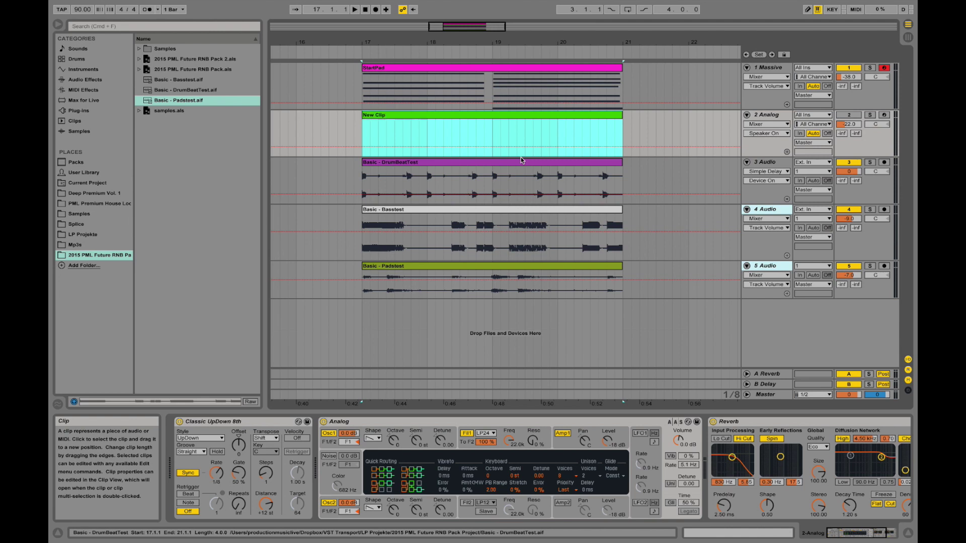
double_click(536, 114)
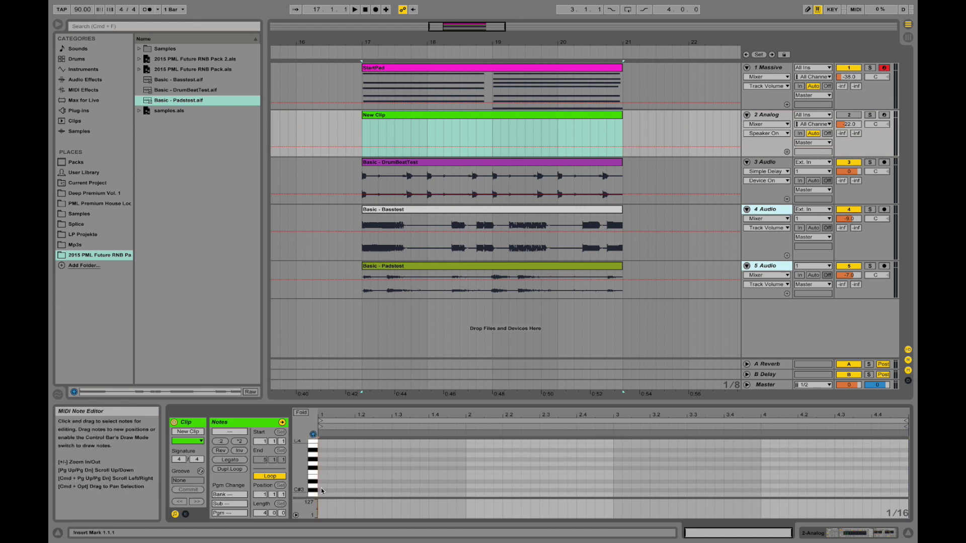
click(850, 116)
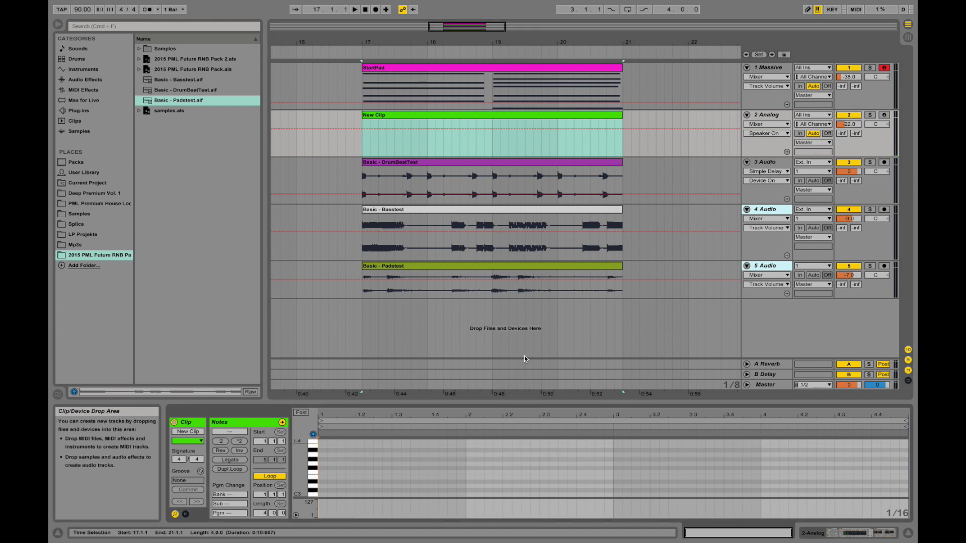
click(850, 115)
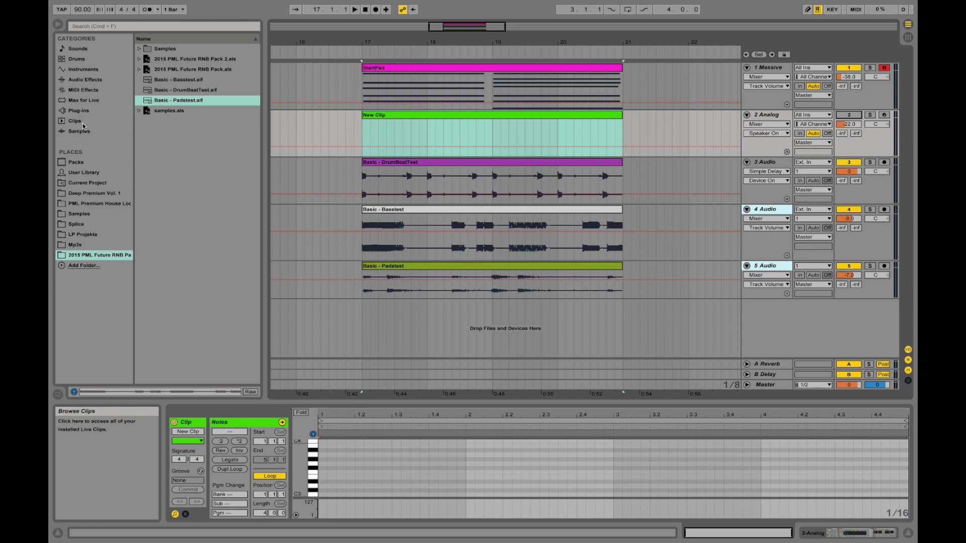
click(76, 163)
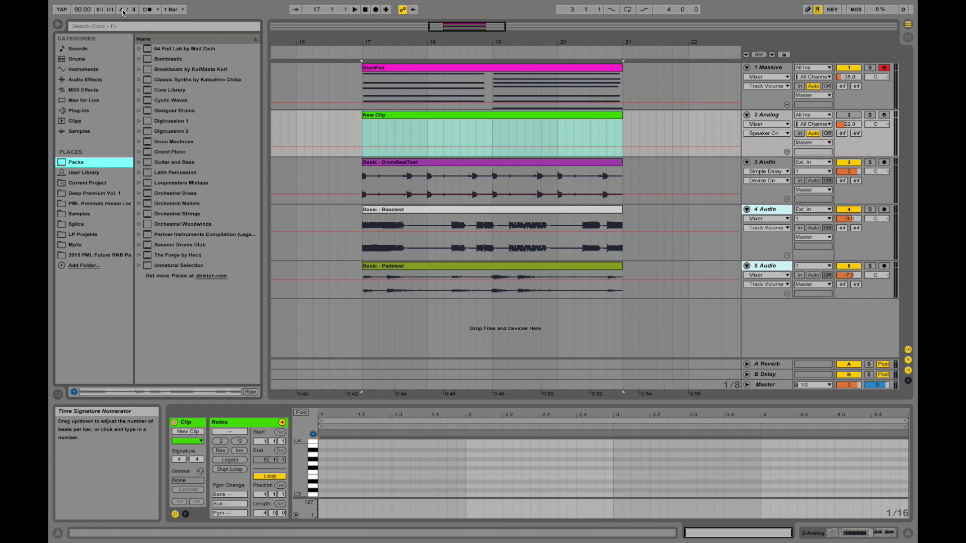
Step: Switch the metronome on
click(148, 10)
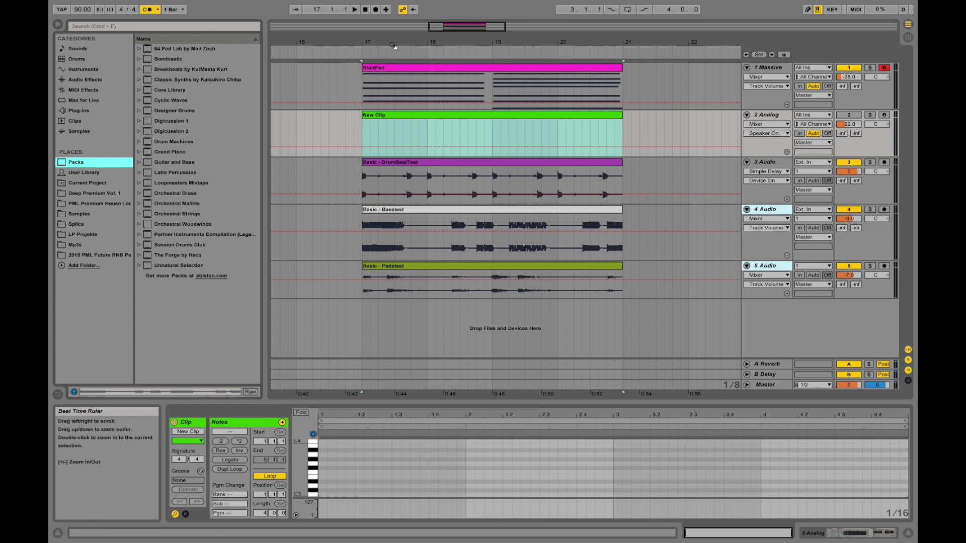
Step: Play the arrangement from bar 16 with the metronome, stop it, and show the global quantization choices
click(296, 51)
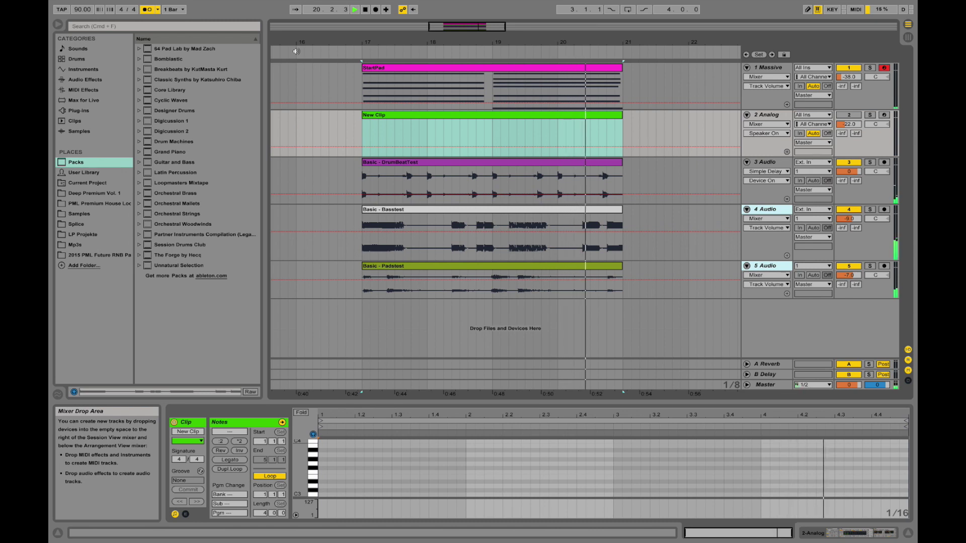
key(space)
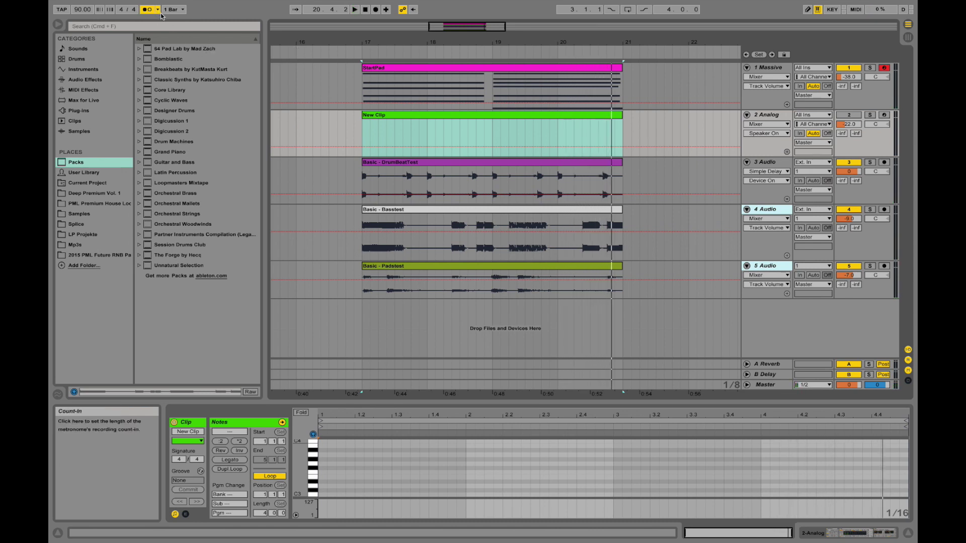
click(182, 11)
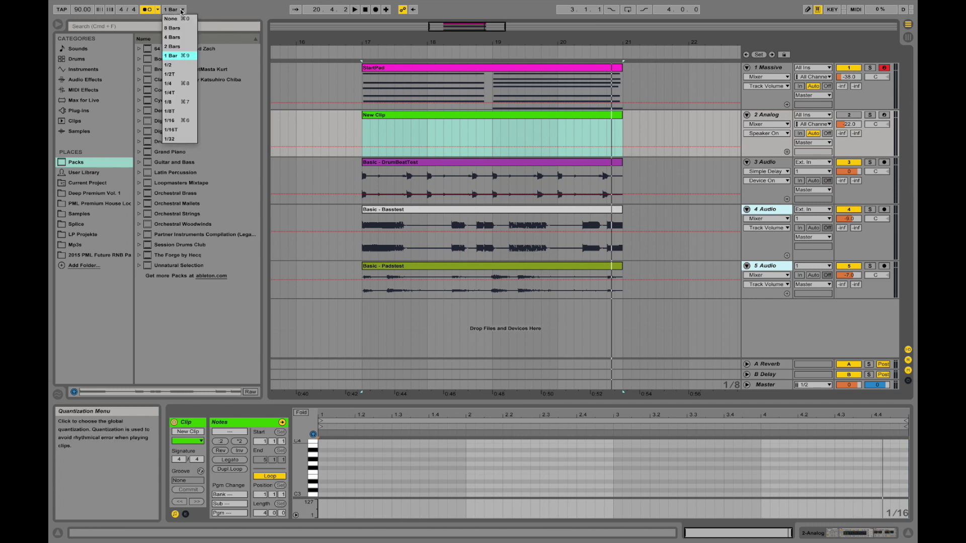
Step: Leave global quantization at 1 Bar
click(180, 10)
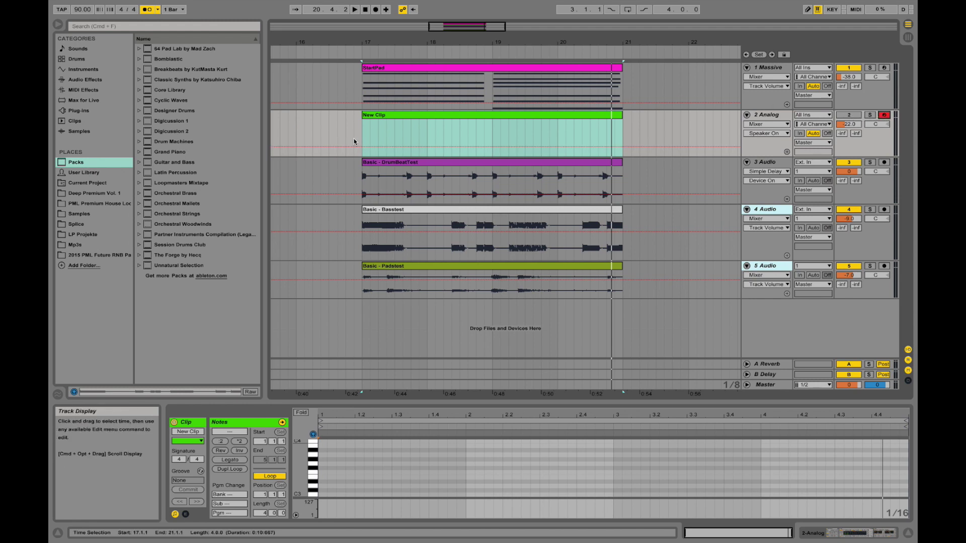
Step: Enable track 2 and record a MIDI phrase into the arrangement over New Clip at bar 17
click(851, 115)
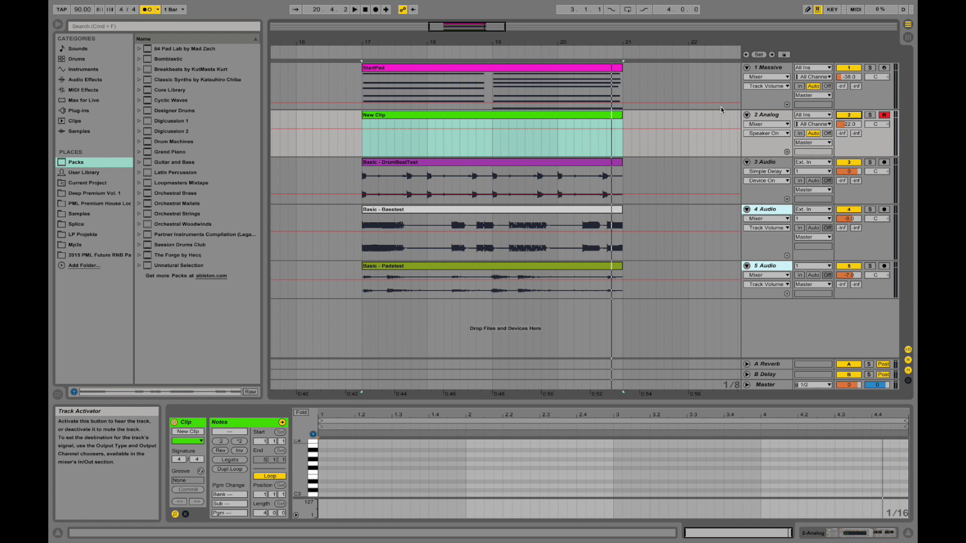
click(364, 138)
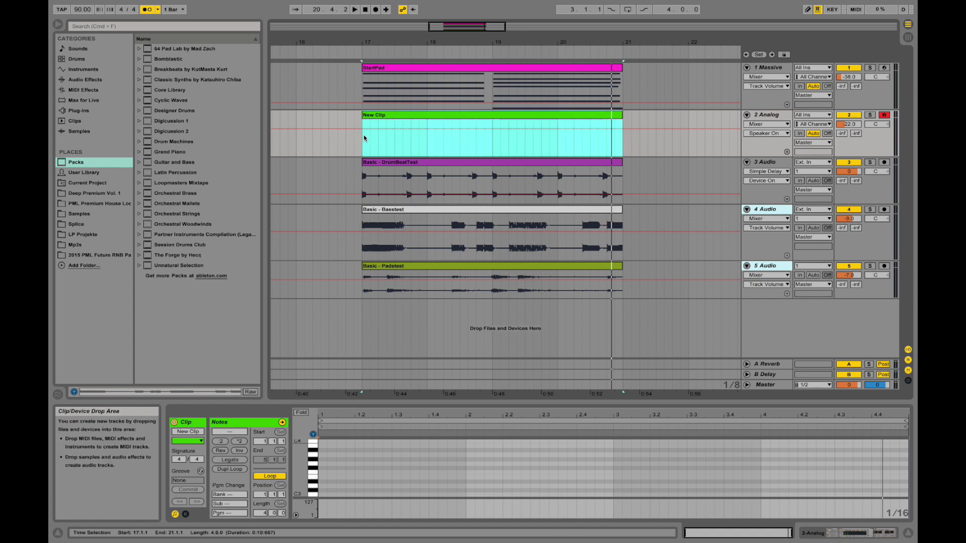
click(376, 10)
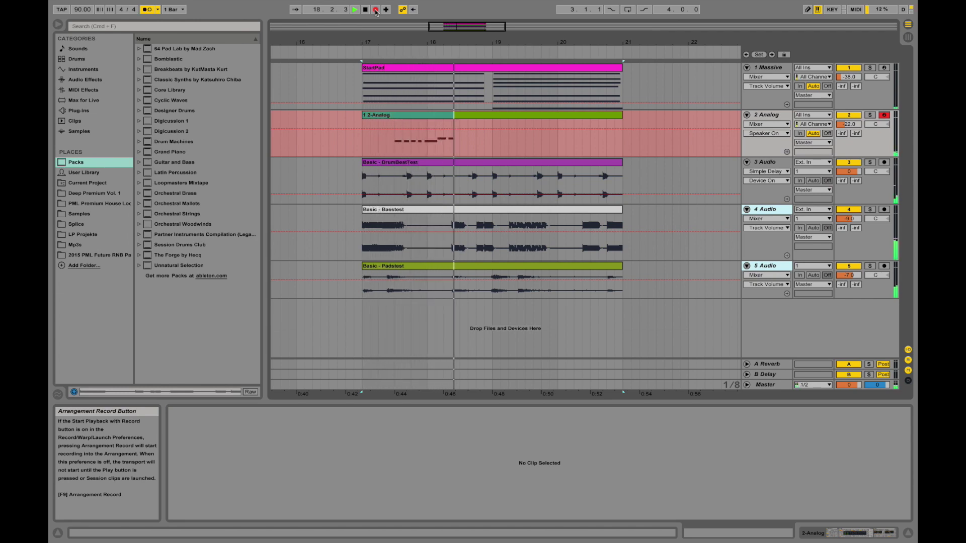
key(space)
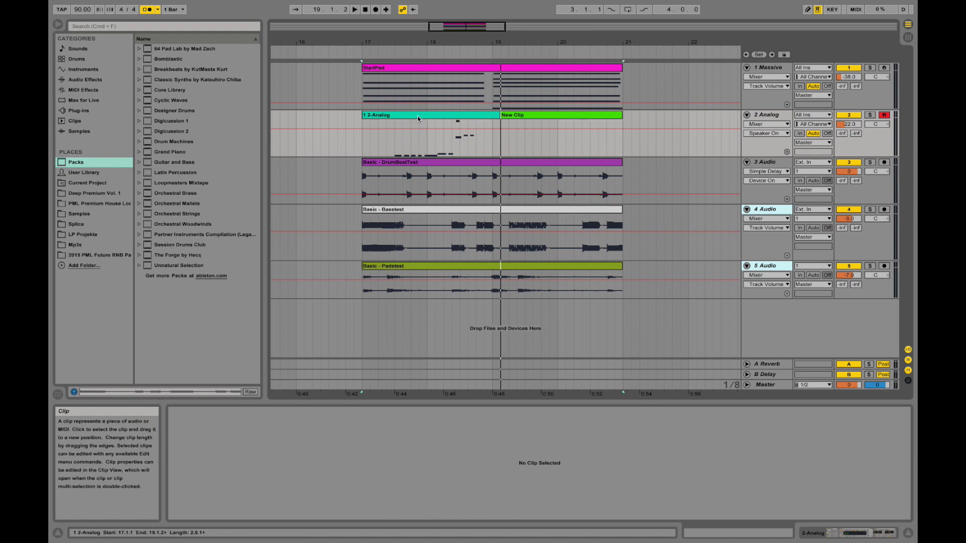
Step: Open the recorded 1 2-Analog clip's notes in an enlarged editor and select the first A#3 note
click(459, 122)
drag(520, 403, 519, 250)
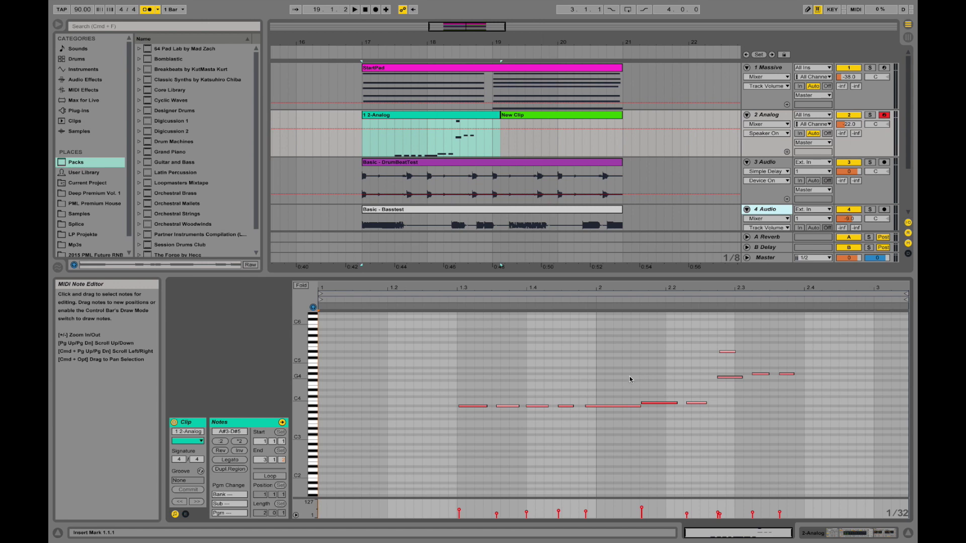
drag(431, 390, 475, 414)
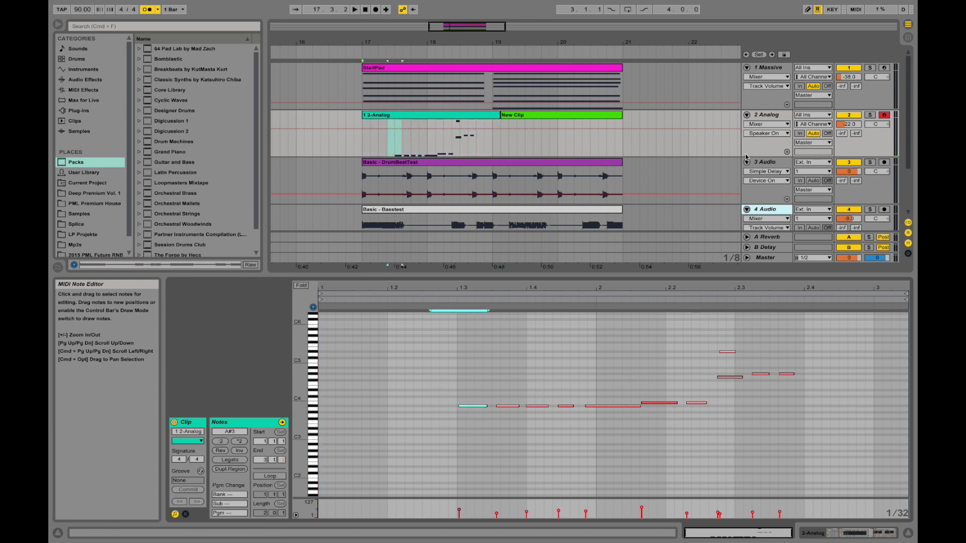
Step: Delete the recorded 1 2-Analog clip from track 2
click(910, 539)
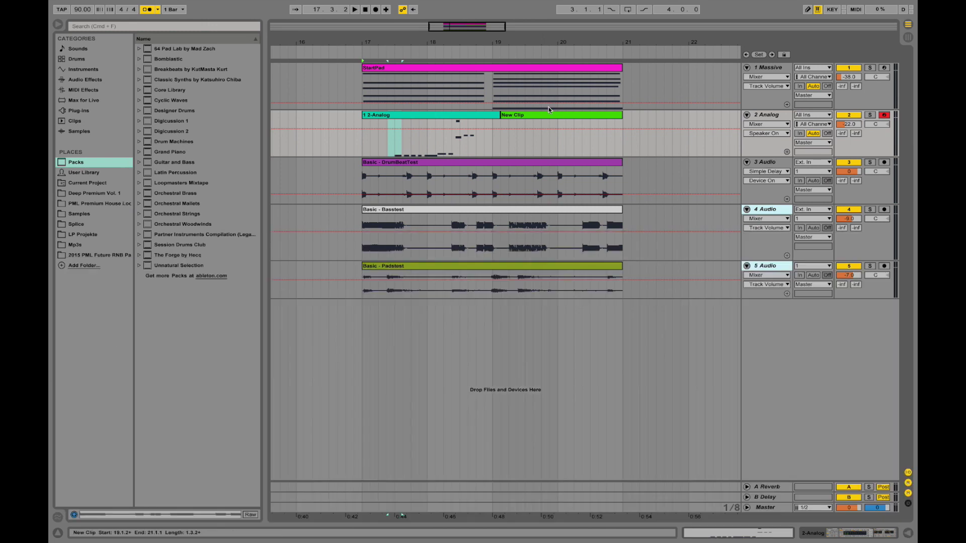
click(479, 118)
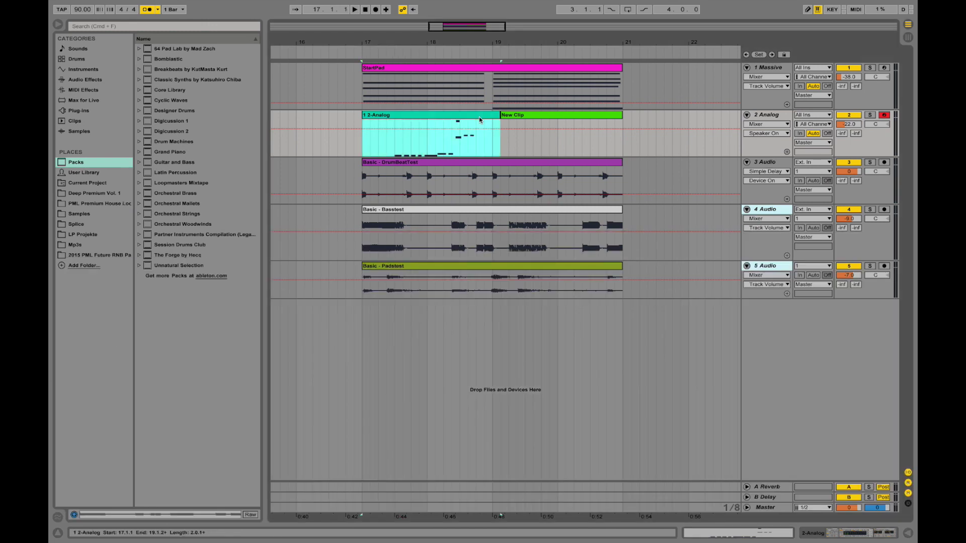
right_click(480, 119)
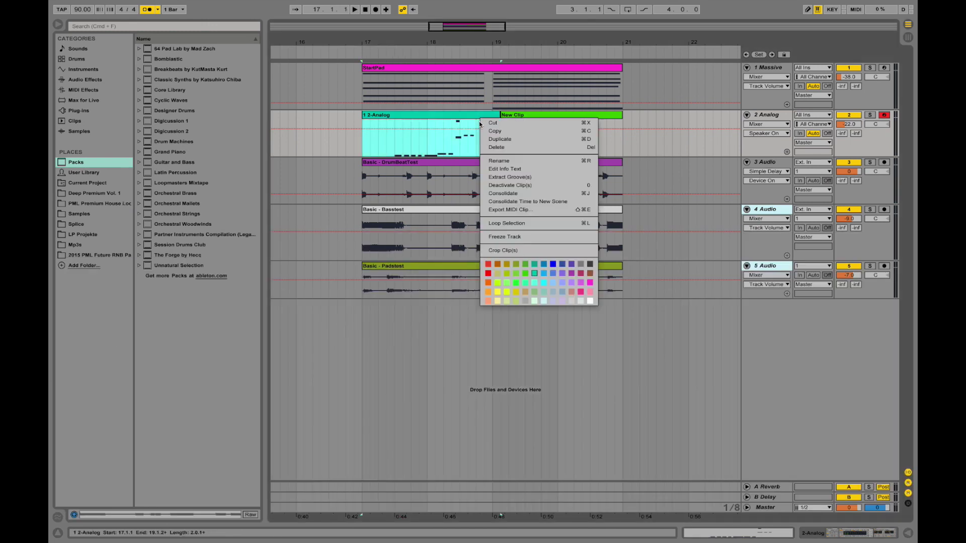
click(512, 147)
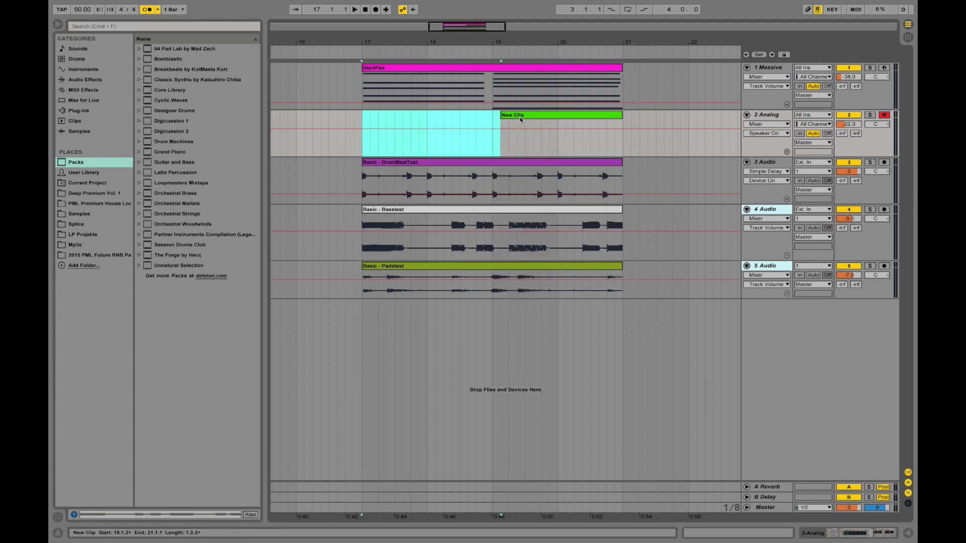
Step: Extend New Clip back to start at bar 17 and show its note editor
click(502, 114)
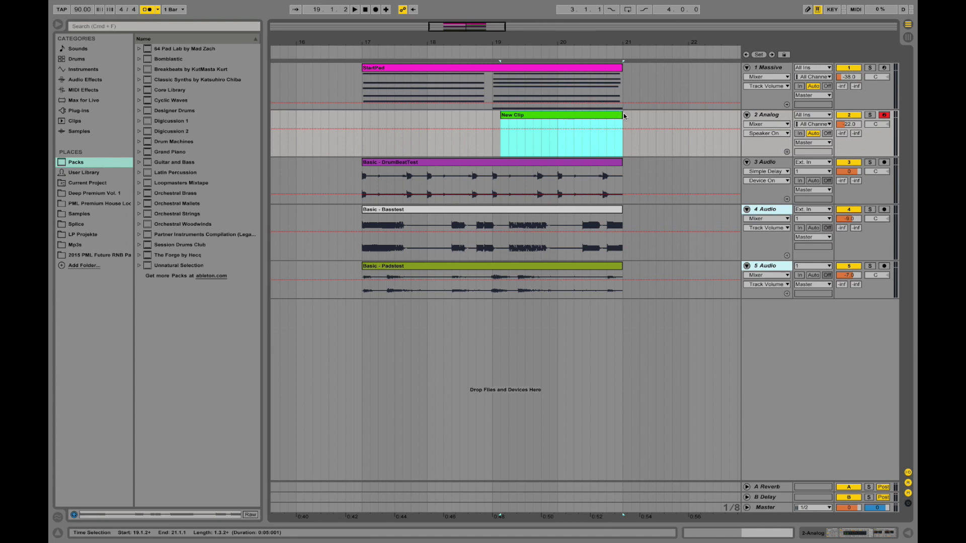
drag(503, 114, 362, 113)
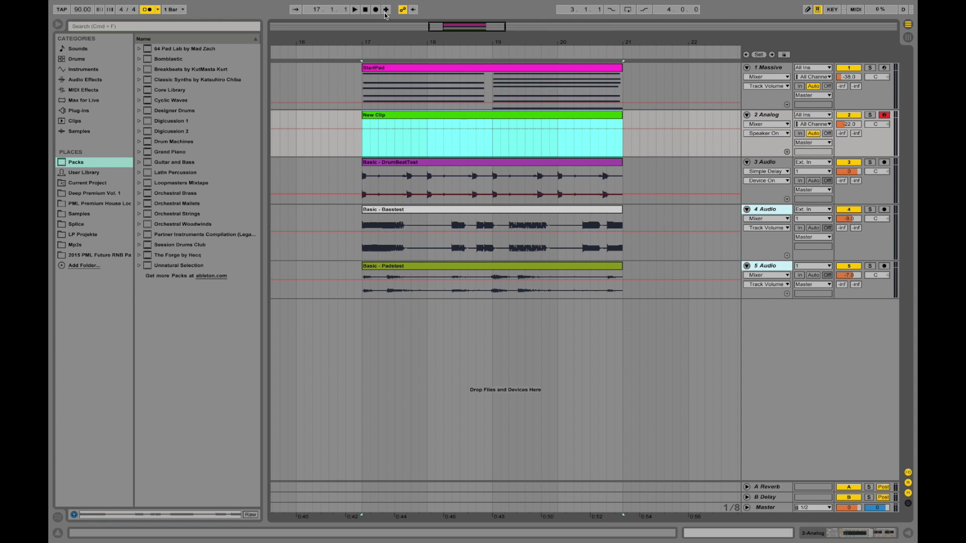
click(58, 534)
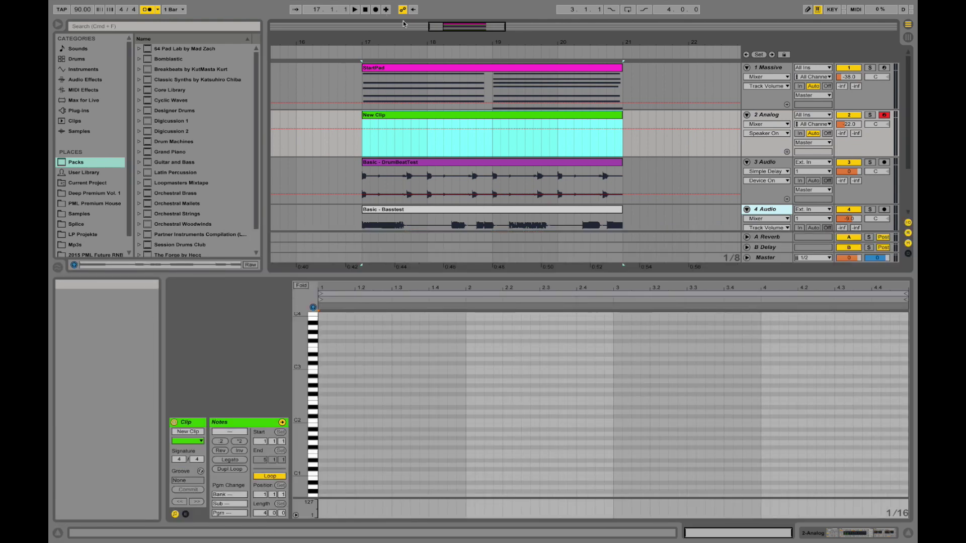
Step: Show track 2's Analog chain, lowering the synth volume and Filter 1 frequency to 13.8k
drag(335, 283, 335, 353)
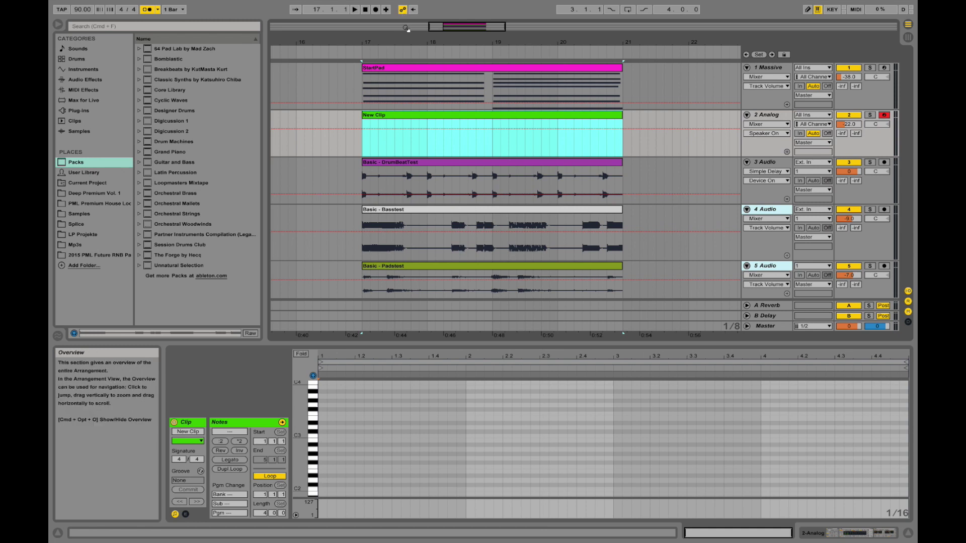
double_click(768, 121)
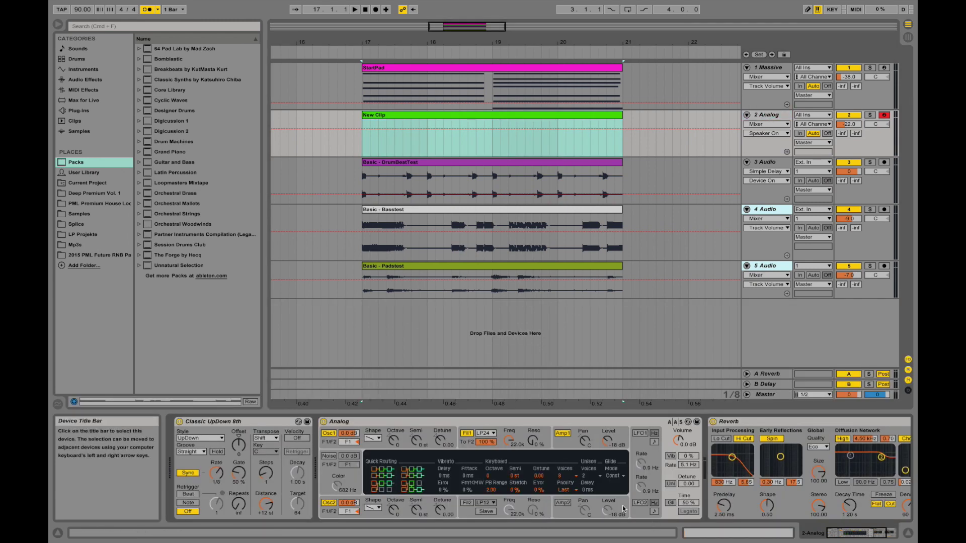
drag(678, 440, 678, 431)
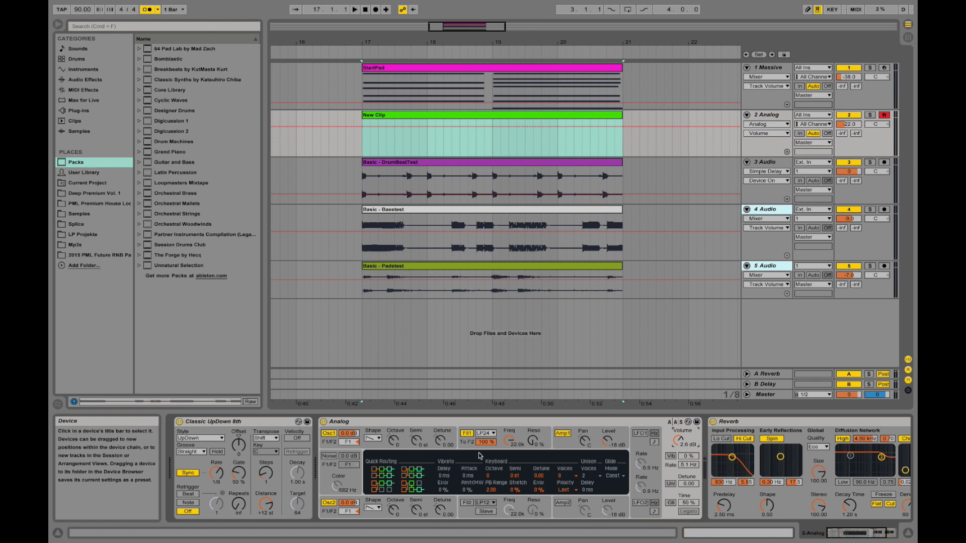
drag(509, 441, 508, 448)
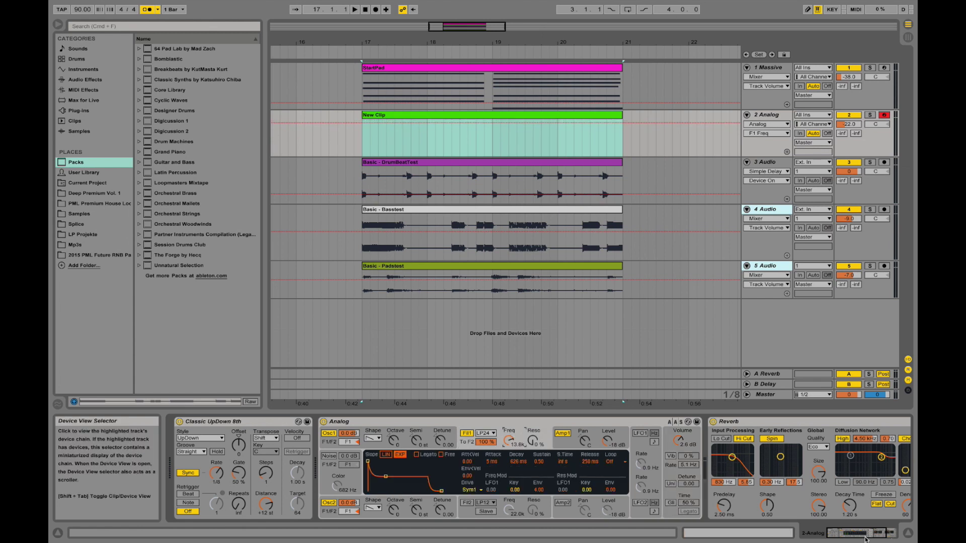
Step: Raise the Reverb device's Dry/Wet mix, then select the Basic - Basstest clip
click(755, 422)
drag(884, 504, 884, 508)
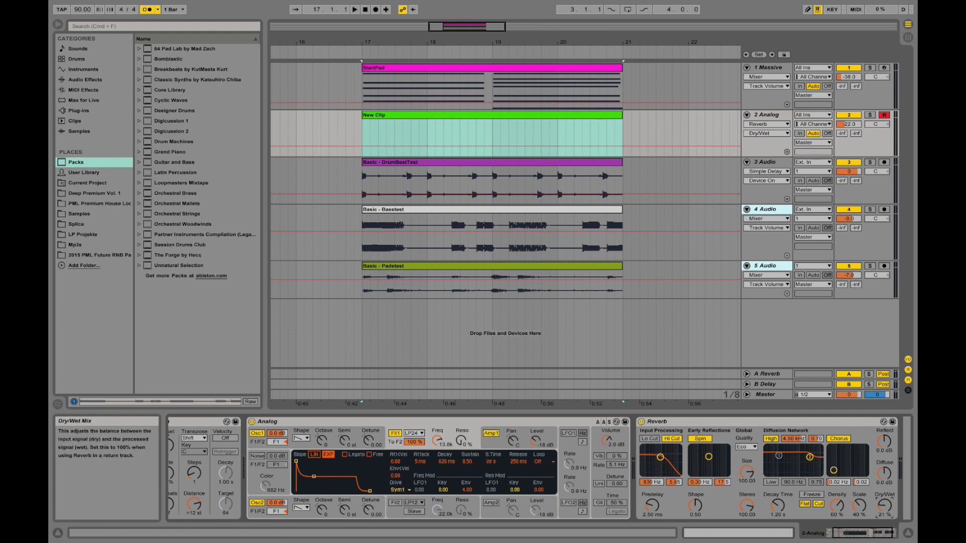
mouse_move(884, 506)
mouse_down()
mouse_move(884, 489)
mouse_move(884, 499)
mouse_up()
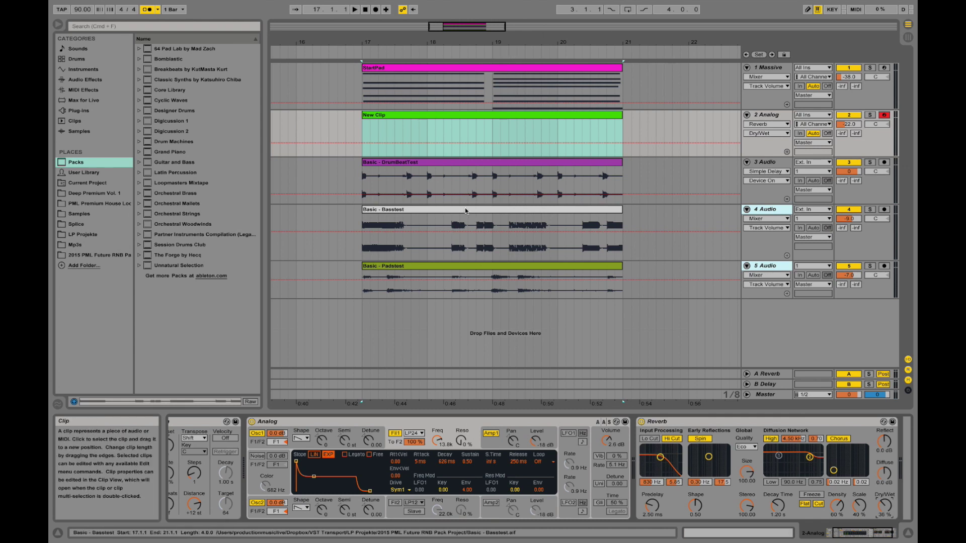
click(513, 213)
Step: Loop bars 17 to 21 around the Basstest clip
right_click(513, 213)
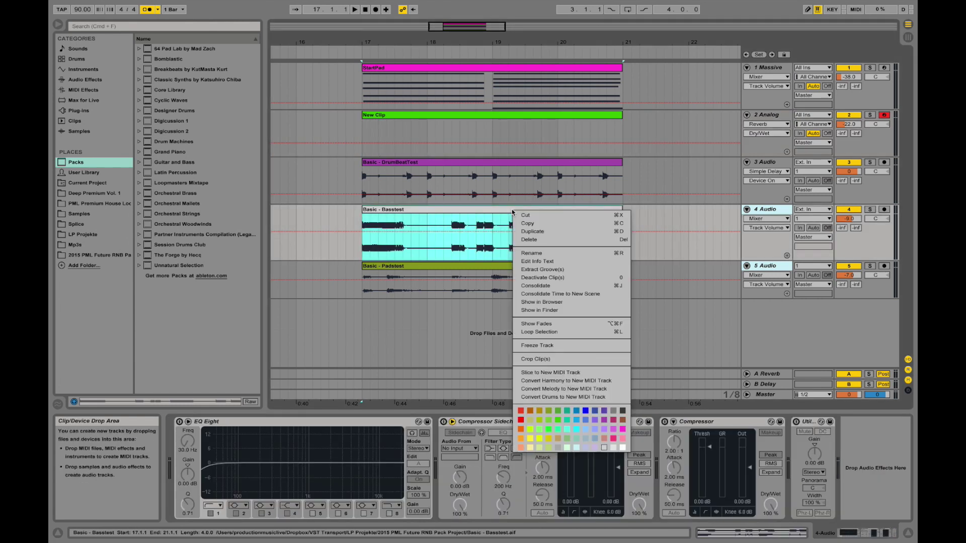
click(576, 332)
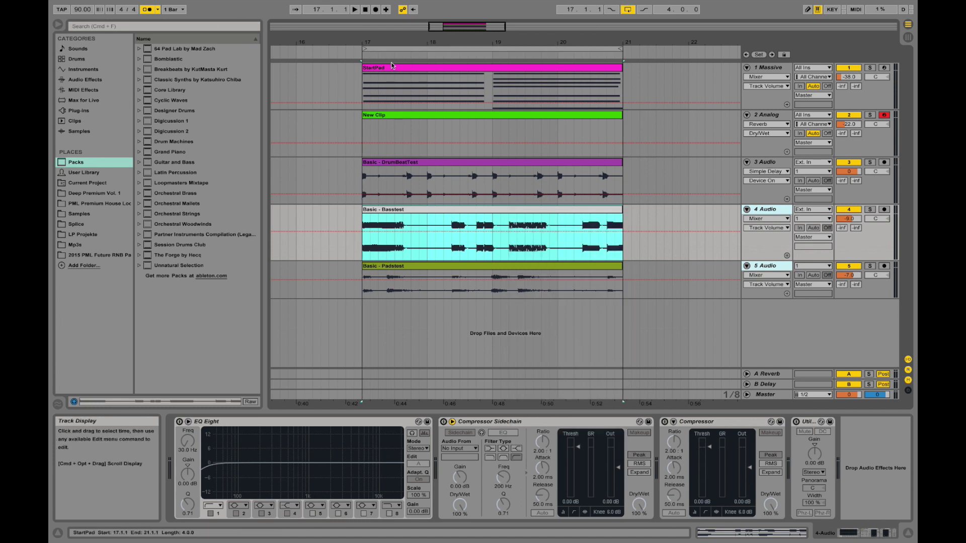
click(377, 48)
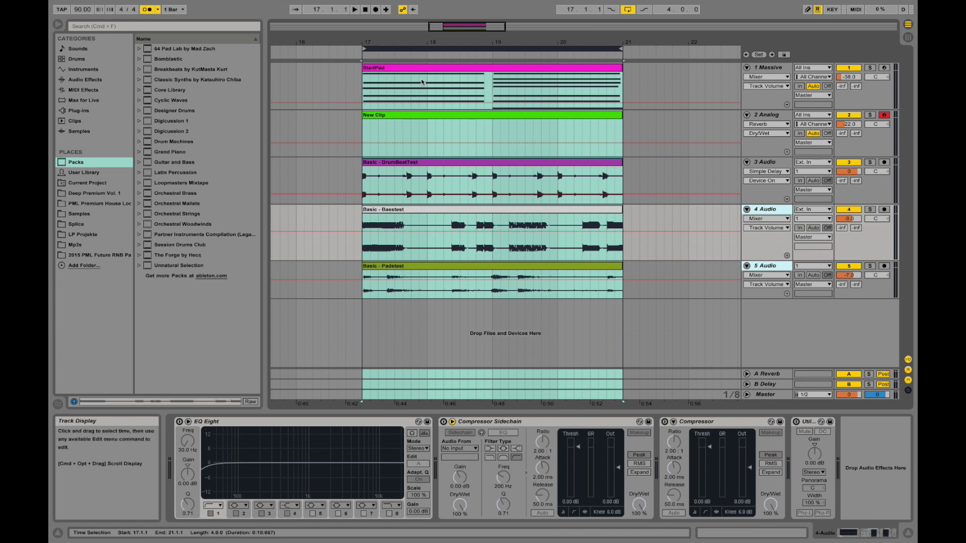
Step: Play the loop from bar 17, turn the metronome off, then stop playback
click(359, 54)
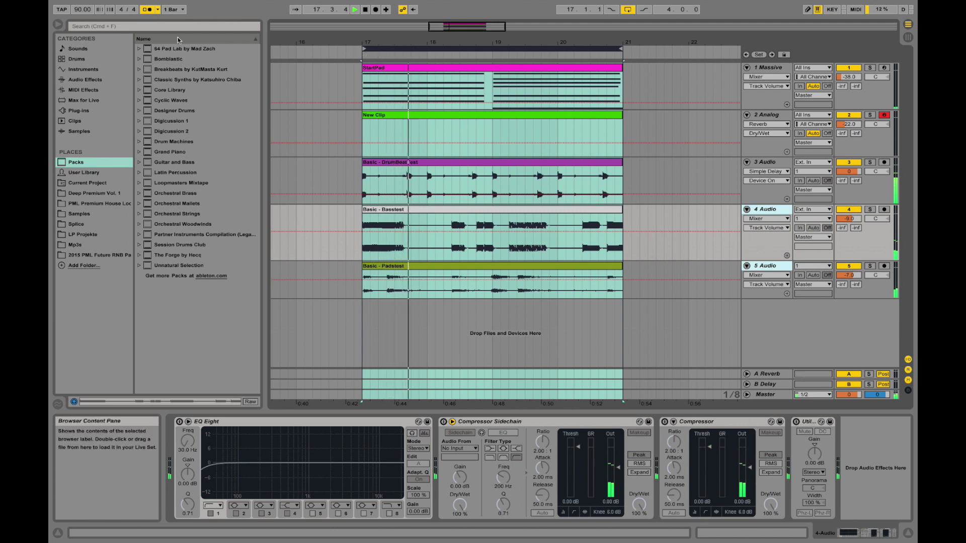
click(149, 11)
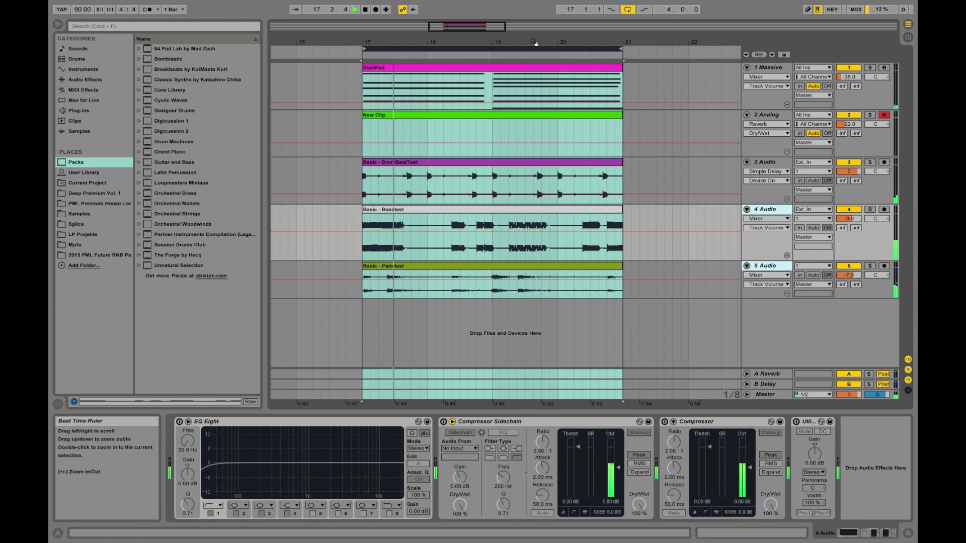
click(367, 12)
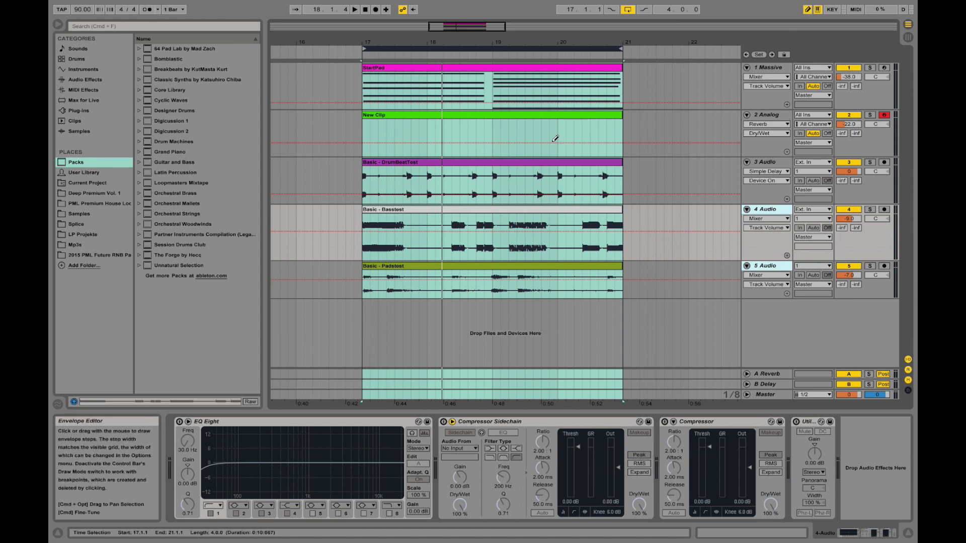
Step: Draw a stepped Reverb Dry/Wet envelope across New Clip, then turn Draw Mode off to show breakpoints
mouse_move(550, 140)
mouse_down()
mouse_move(610, 142)
mouse_move(461, 125)
mouse_move(402, 136)
mouse_up()
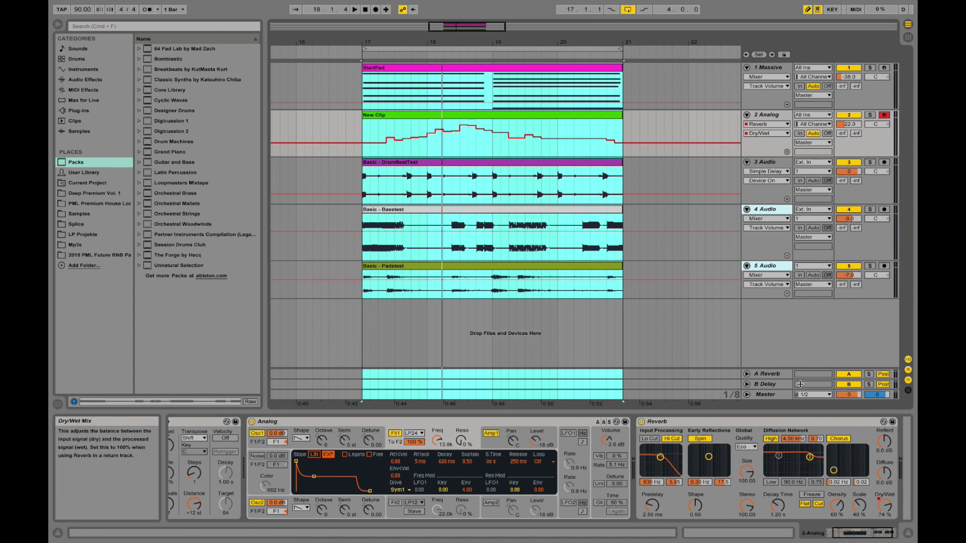
click(808, 9)
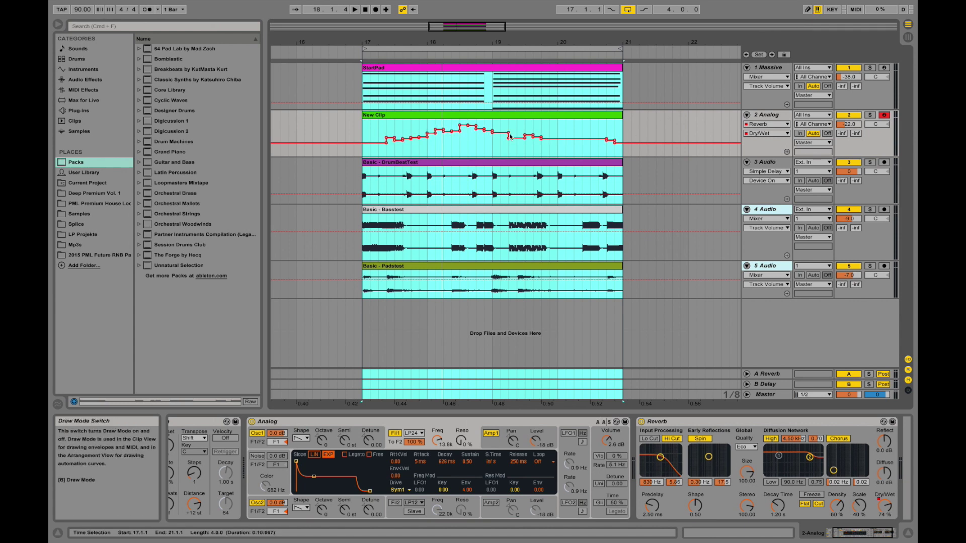
double_click(517, 118)
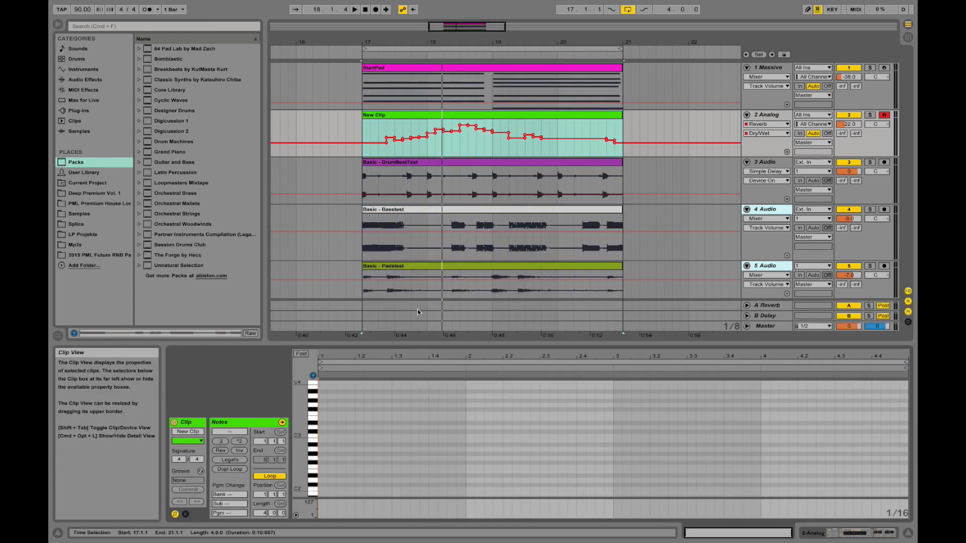
Step: Draw several notes on different pitch rows into New Clip with Draw Mode
click(808, 10)
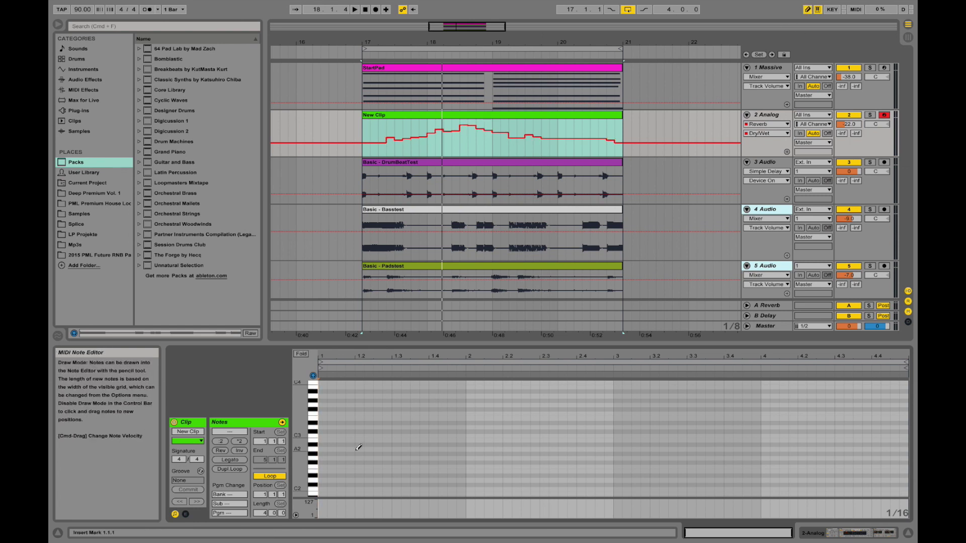
drag(347, 450, 390, 449)
drag(440, 431, 454, 432)
click(553, 410)
drag(615, 454, 629, 454)
drag(745, 445, 759, 445)
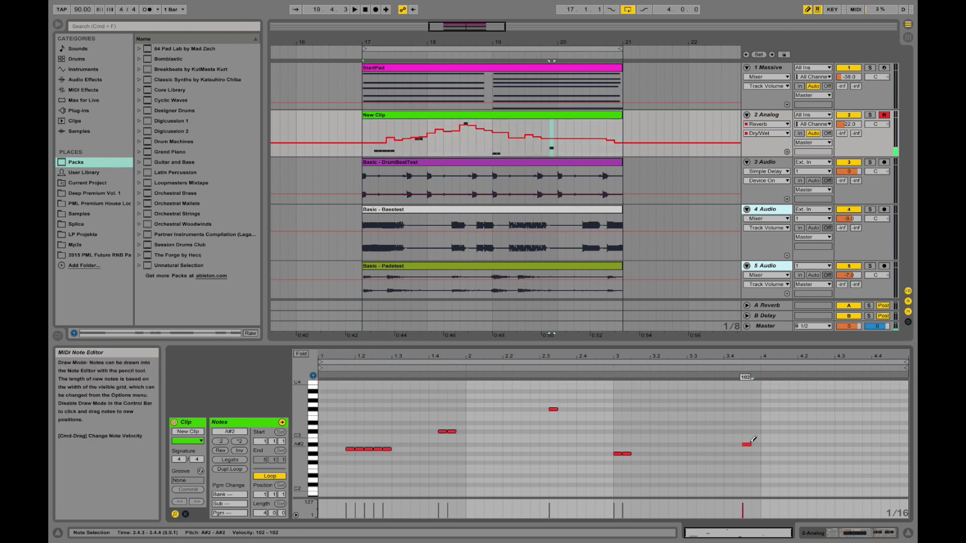
drag(800, 414, 814, 413)
Step: Turn Draw Mode off and delete all the drawn notes
key(super+b)
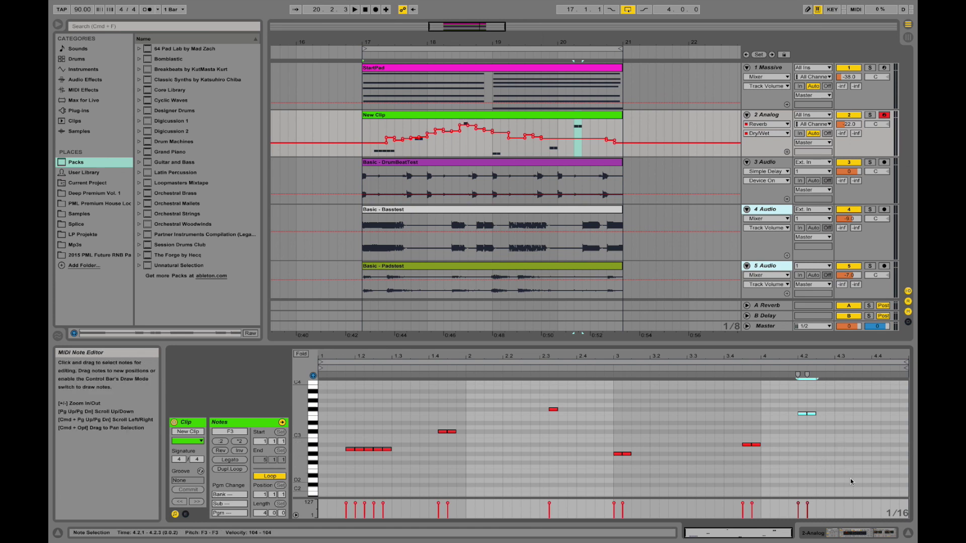
drag(854, 485, 326, 380)
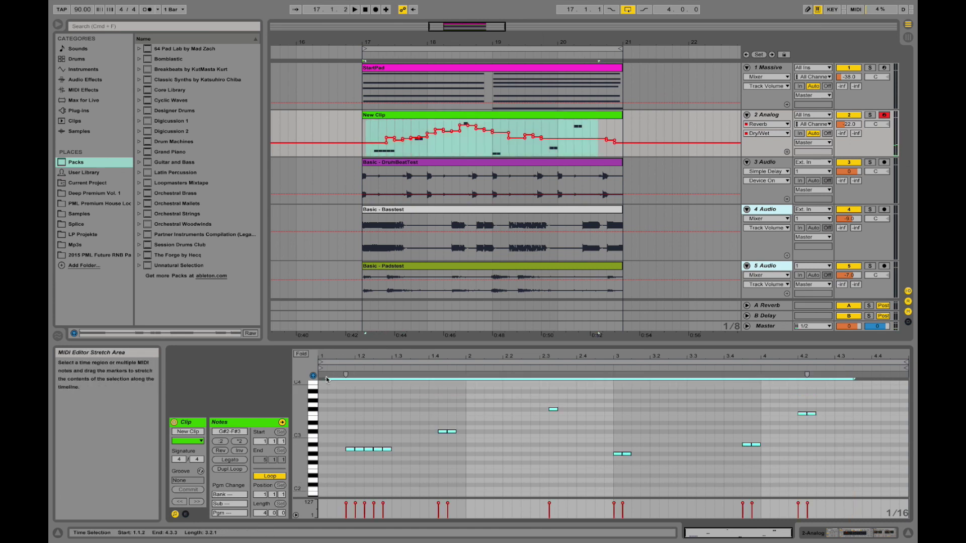
key(Delete)
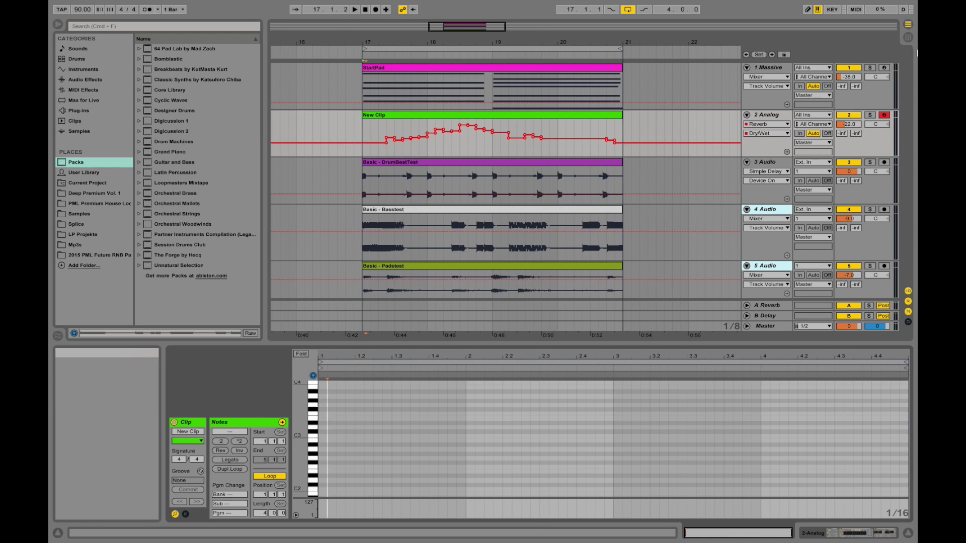
Step: Switch to Session View and back to Arrangement View, then hide the In/Out routing section
click(908, 36)
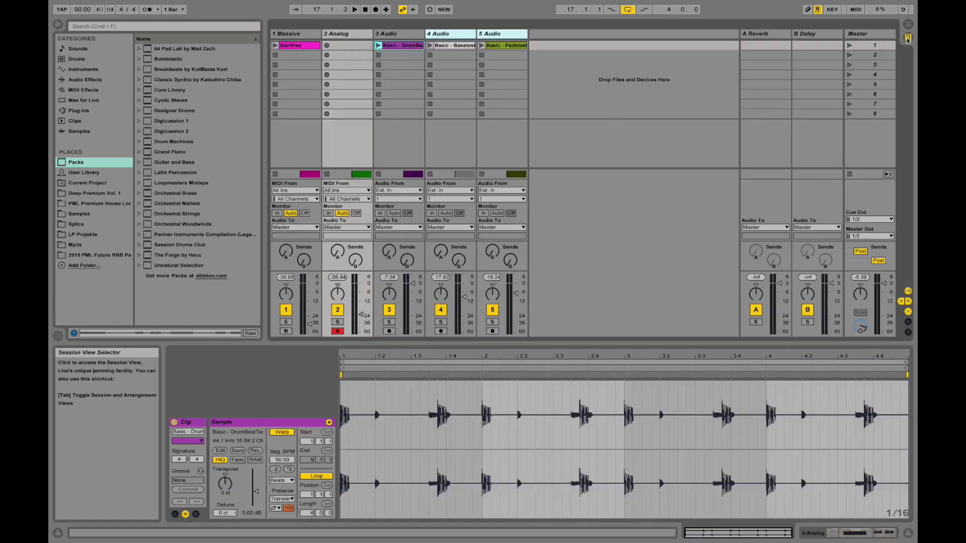
click(909, 28)
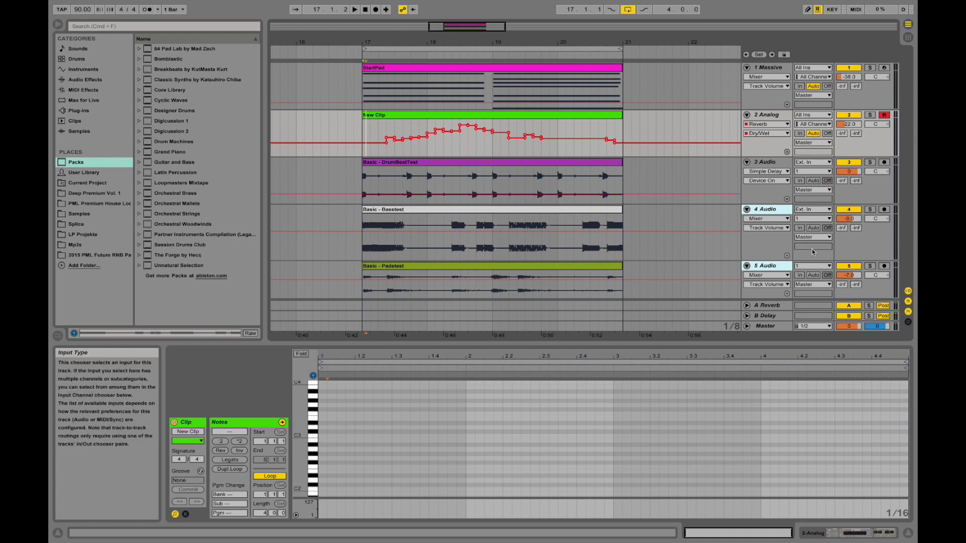
click(908, 292)
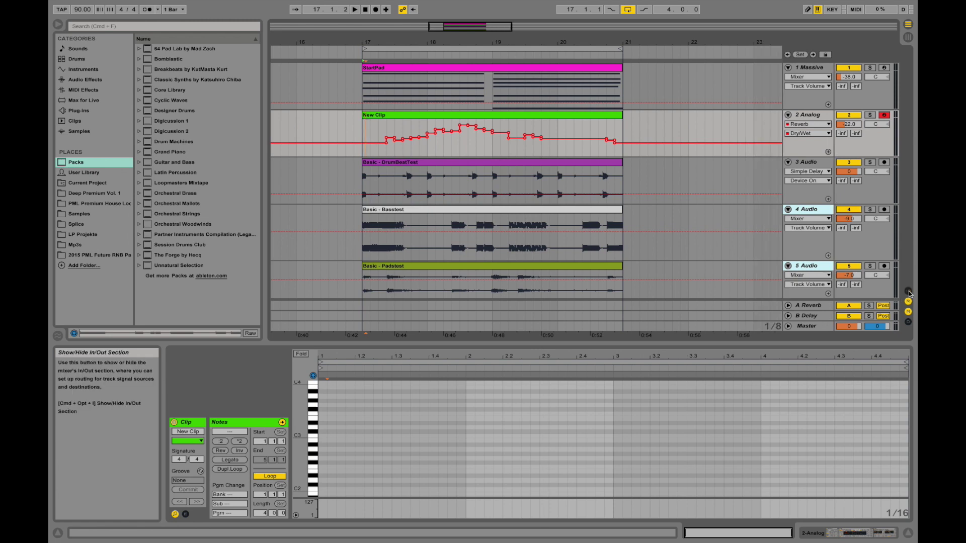
Step: Restore the In/Out routing columns, then hide and reshow the A Reverb and B Delay returns
click(908, 293)
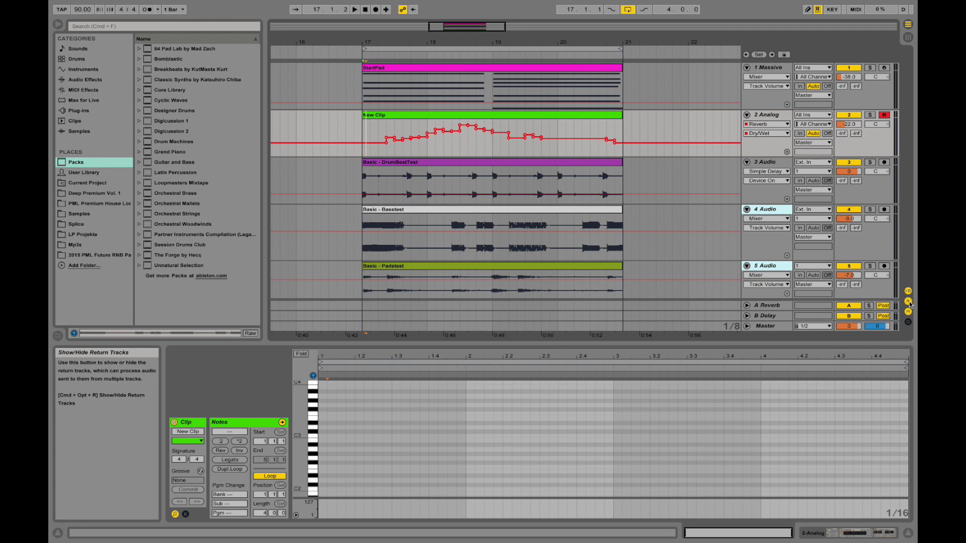
click(909, 302)
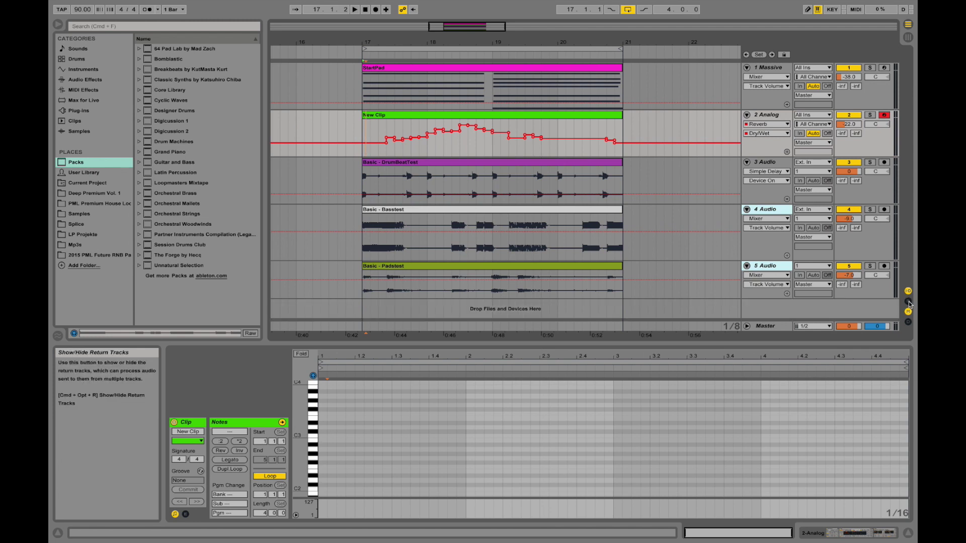
click(909, 302)
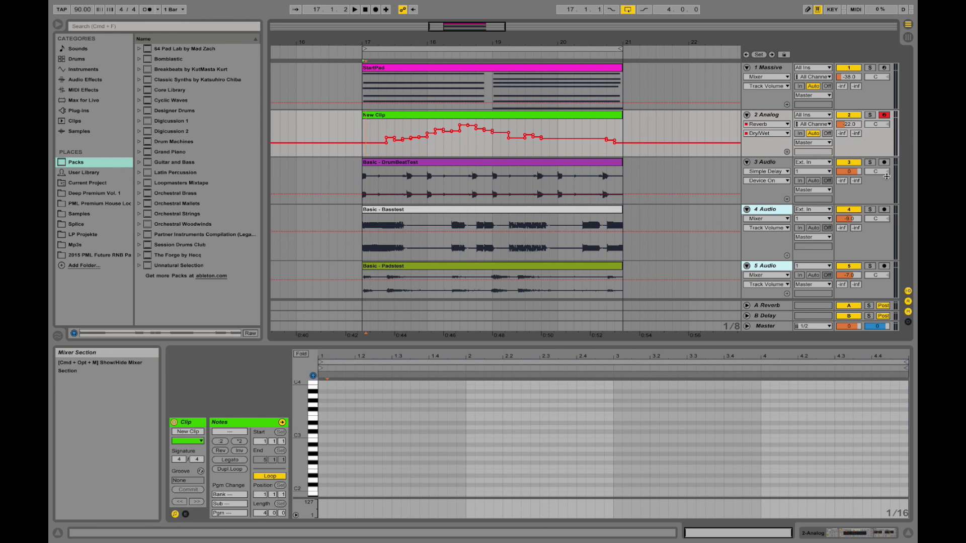
Step: Hide and restore the mixer section, then switch to Session View
click(908, 313)
click(909, 313)
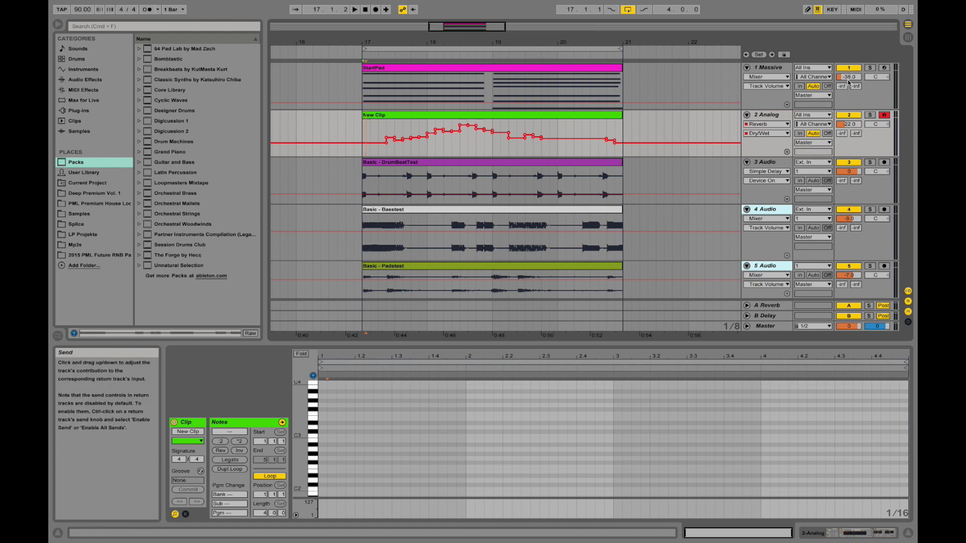
click(908, 38)
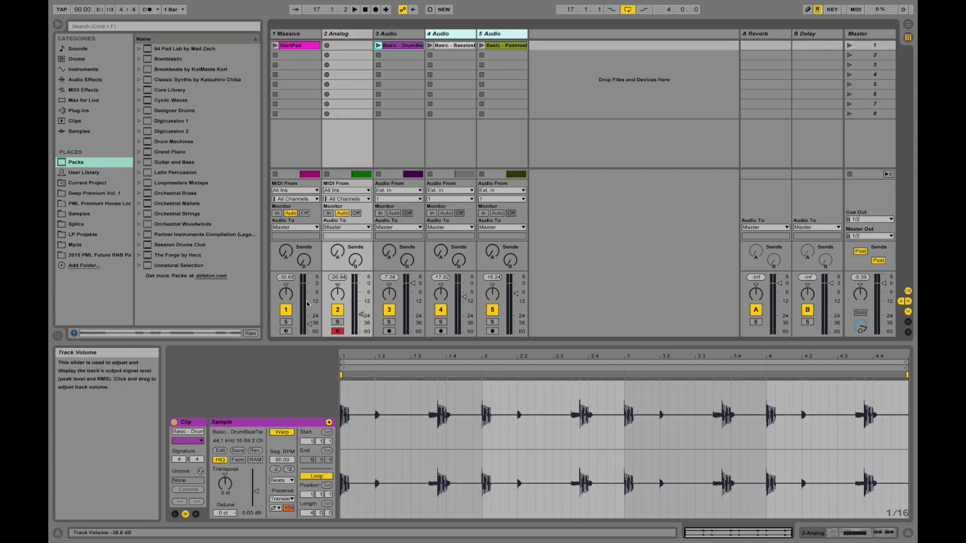
Step: Raise track 1 Massive's volume fader from -38 dB to about -1.6 dB, ending in Arrangement View
drag(309, 324, 310, 298)
drag(311, 287, 310, 285)
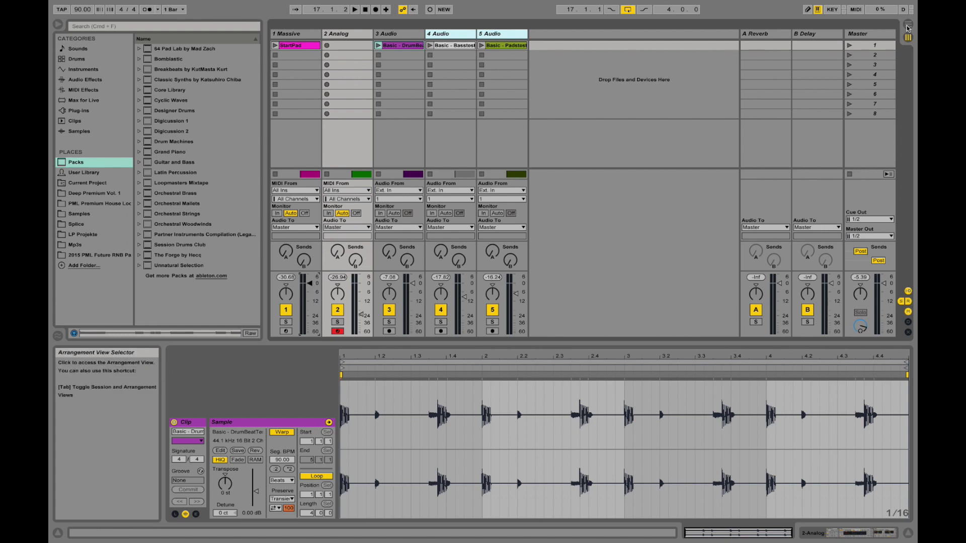
click(908, 28)
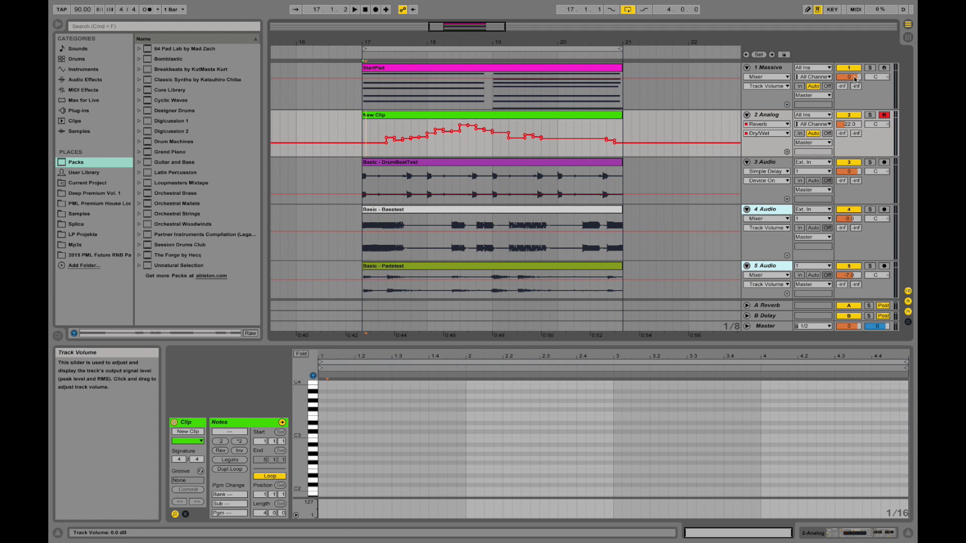
mouse_move(852, 79)
mouse_down()
mouse_move(852, 104)
mouse_move(852, 79)
mouse_up()
click(908, 38)
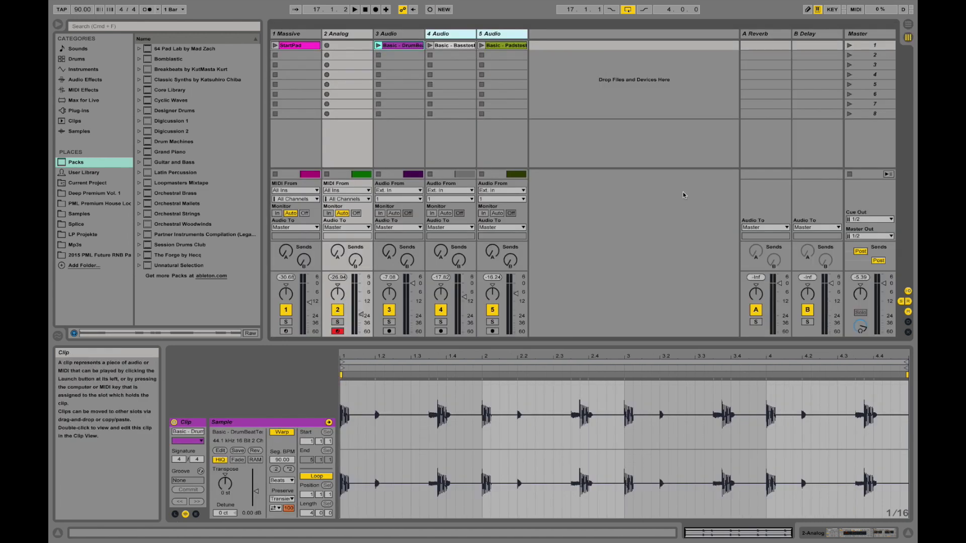
drag(310, 302, 309, 293)
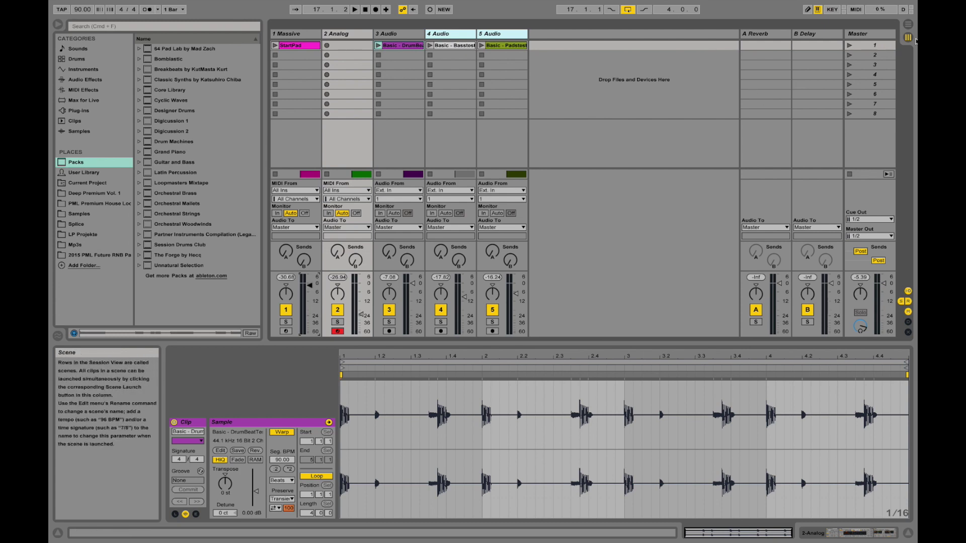
click(909, 24)
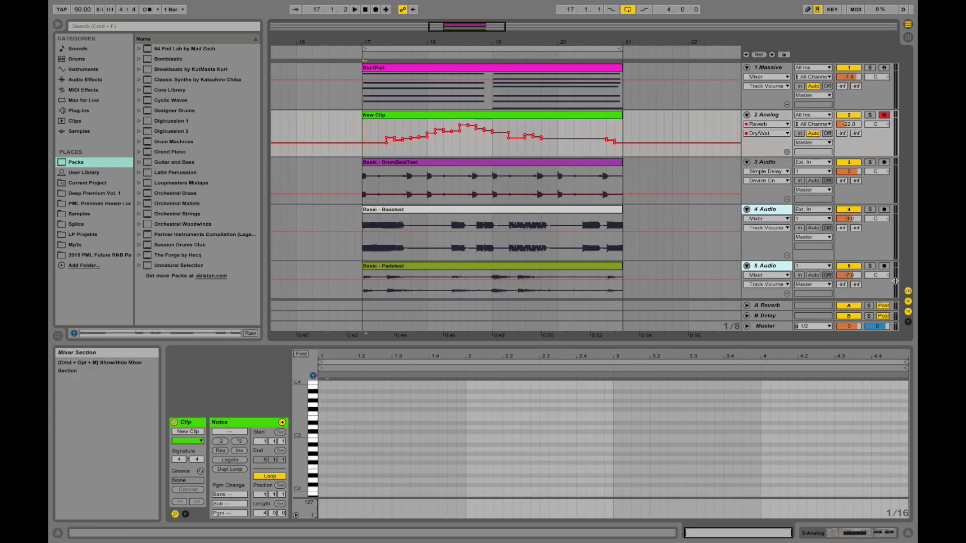
Step: Hide and restore the mixer, then reveal the per-track delay settings
click(910, 310)
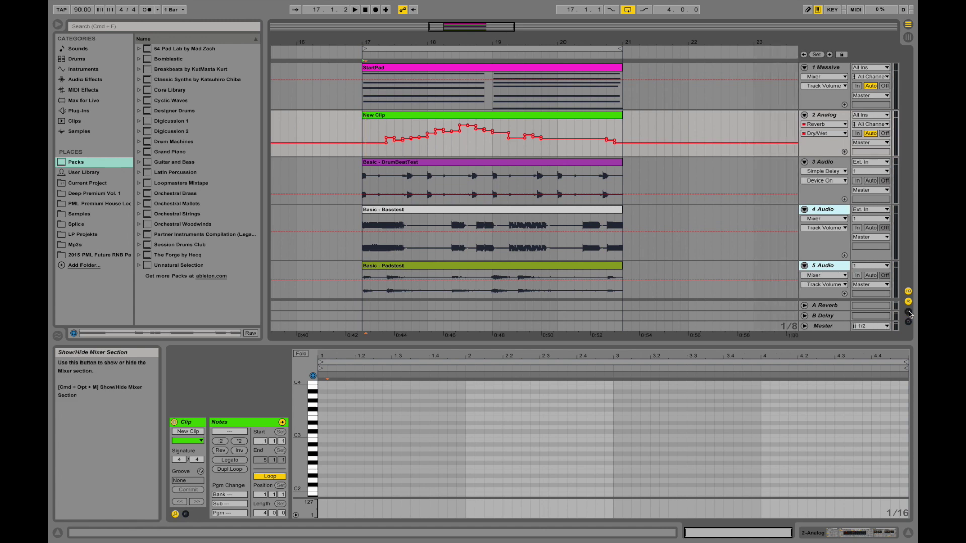
click(908, 312)
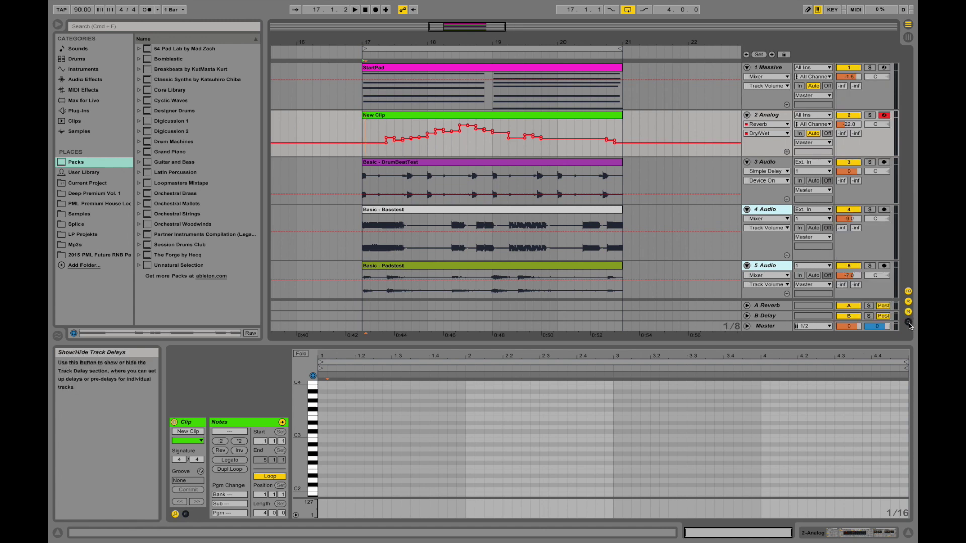
click(909, 322)
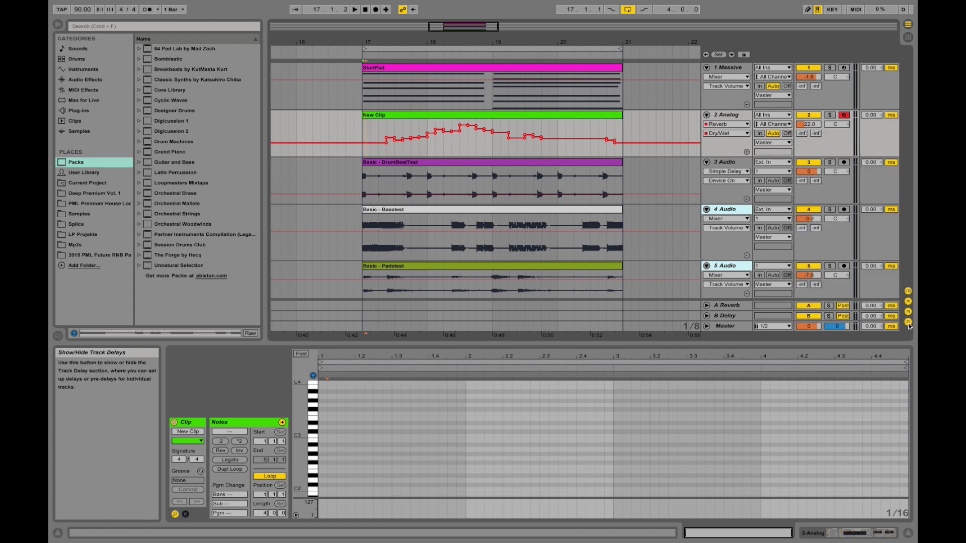
Step: Give track 3 Audio a negative track delay and play from just before bar 17
click(872, 223)
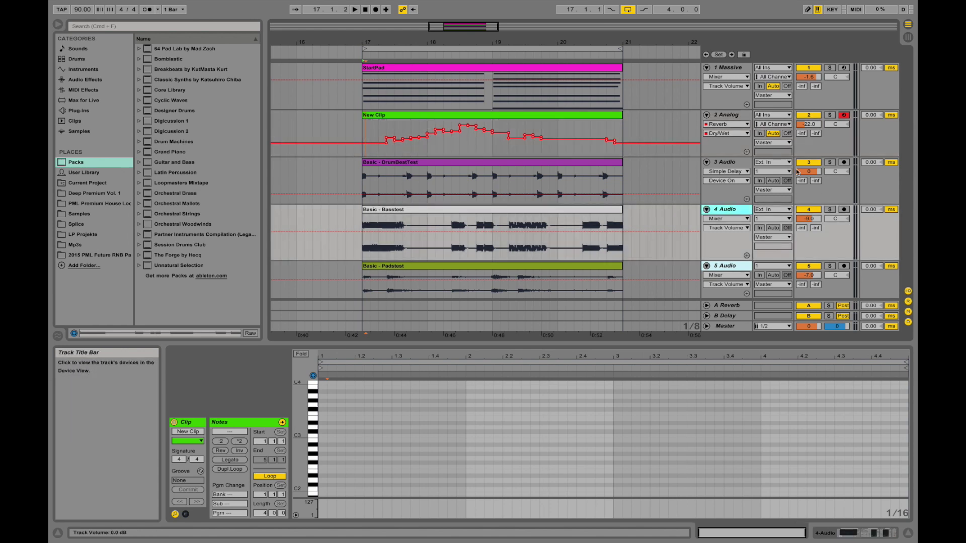
click(739, 163)
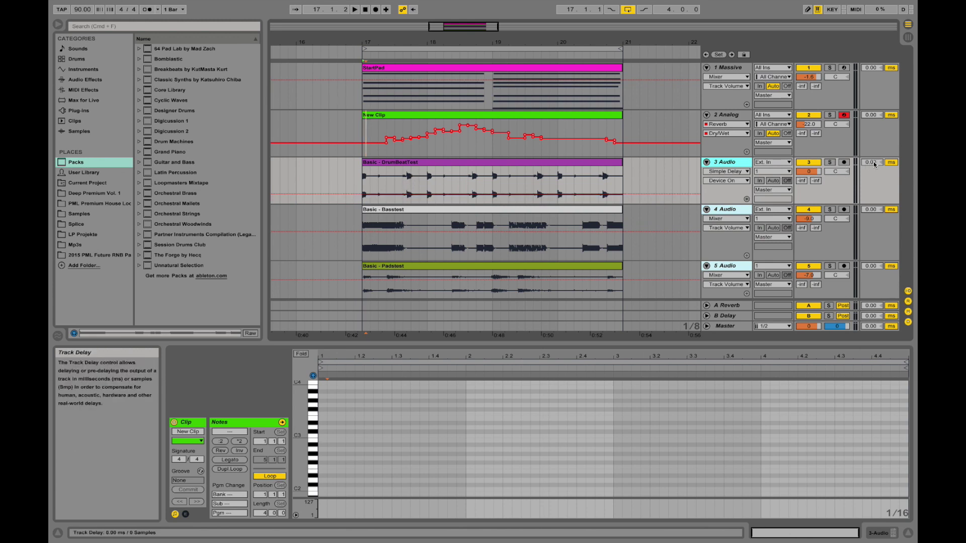
drag(873, 161, 881, 162)
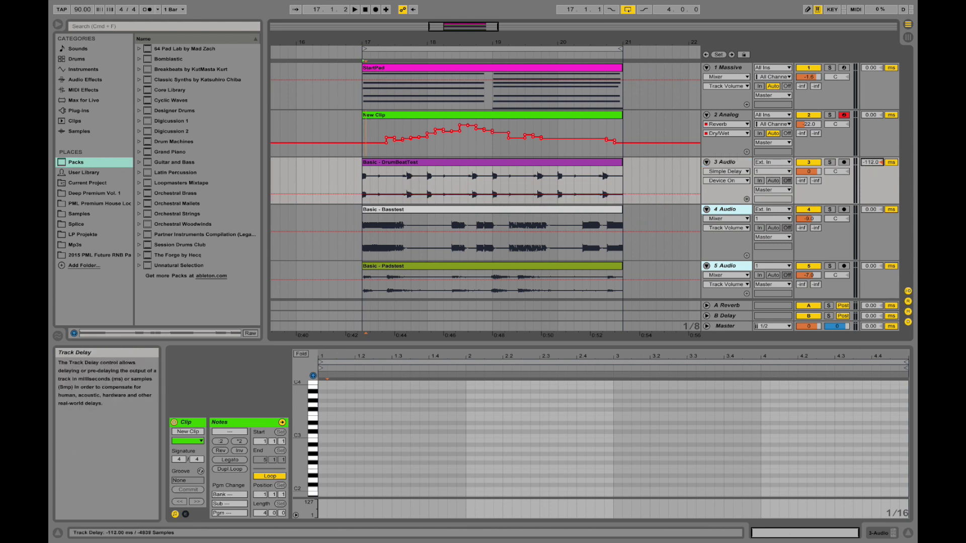
click(354, 51)
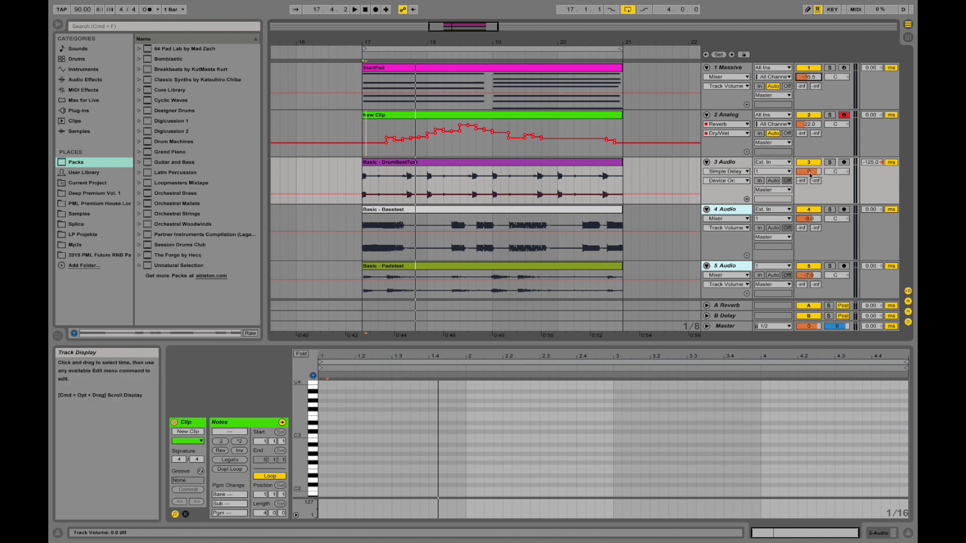
Step: Reset track 3's delay to 0.00 ms, try -34 ms, then reset it to 0.00 ms again
click(881, 165)
key(Delete)
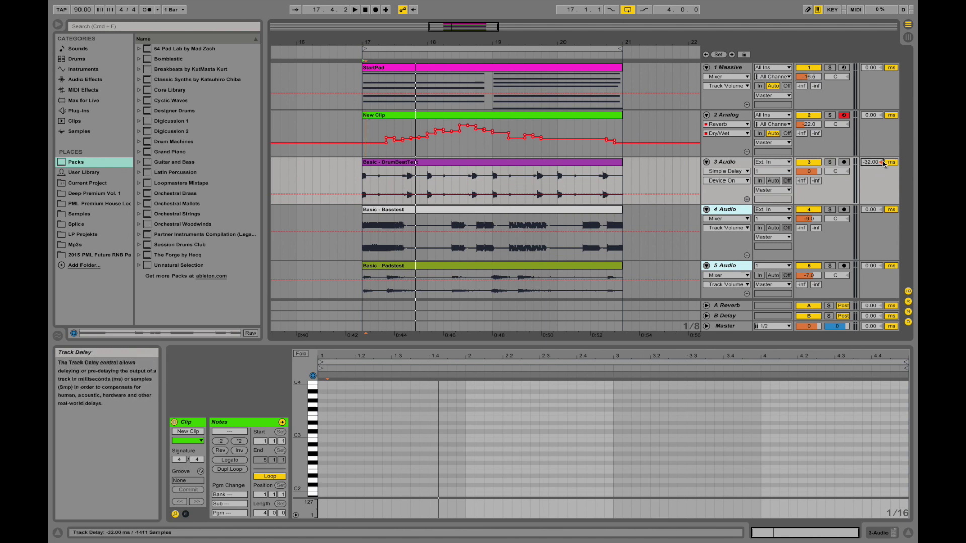
text(-34)
key(Return)
key(Delete)
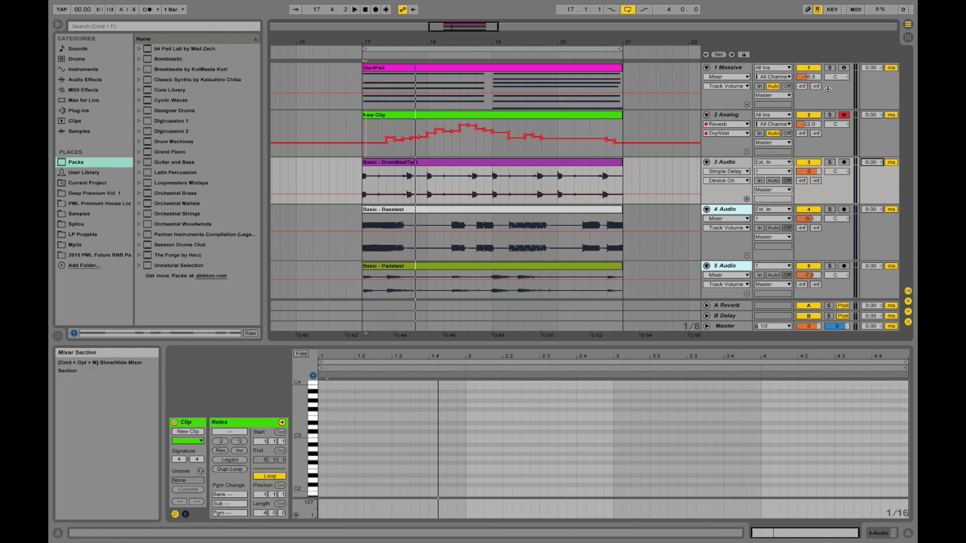
Step: Show Track Panning for track 2 Analog and pan it to 10L, then 15R, then back to centre
click(837, 125)
drag(840, 129, 839, 134)
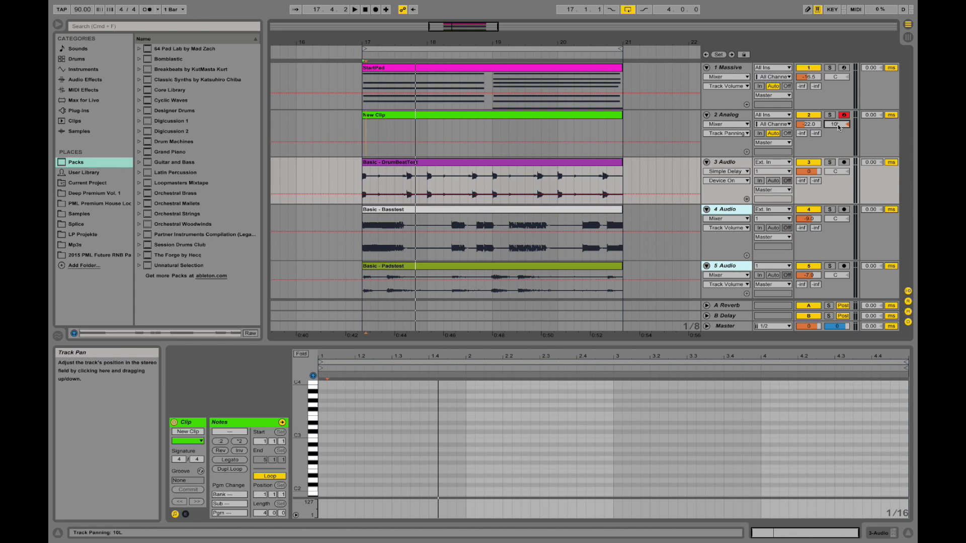
drag(838, 125, 838, 113)
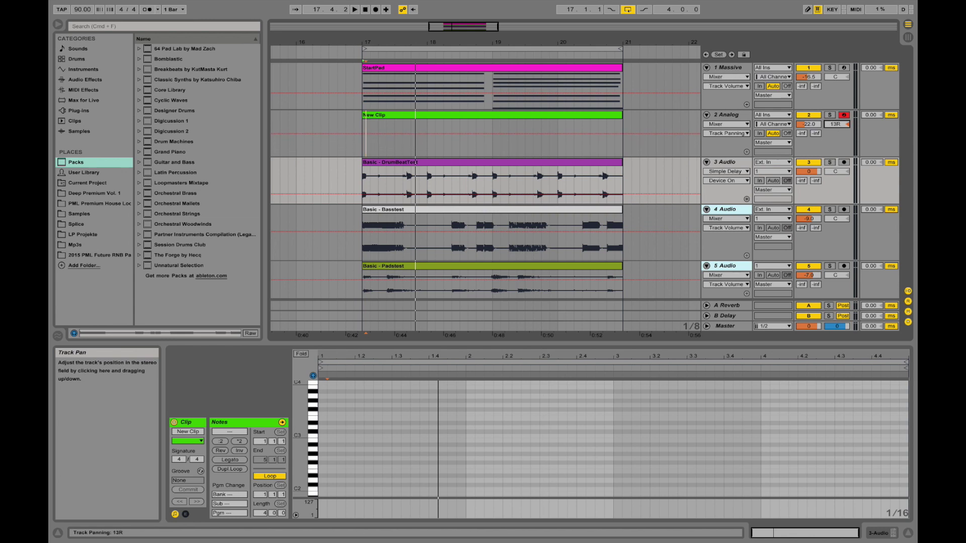
key(Delete)
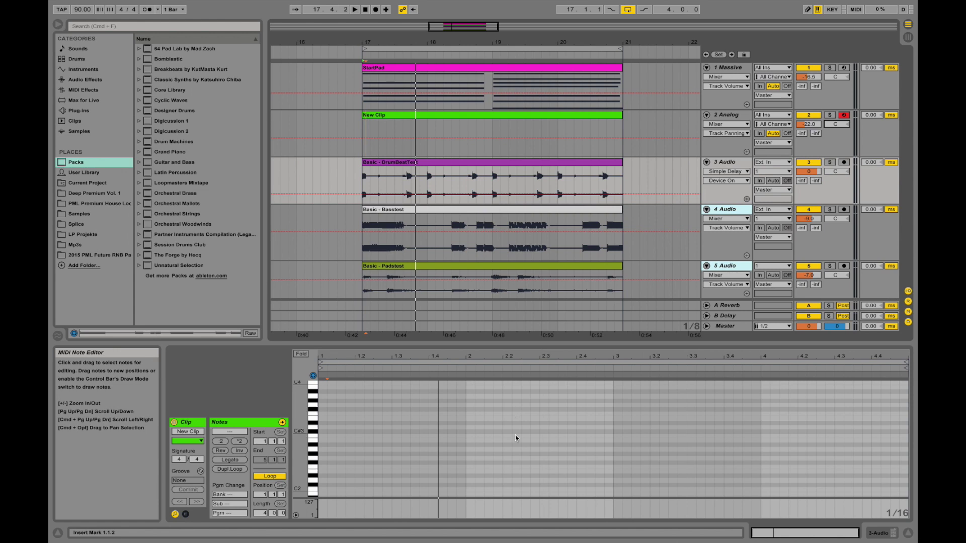
Step: Toggle the detail view, switching between track 3's Simple Delay device and the clip editor
click(908, 535)
click(909, 536)
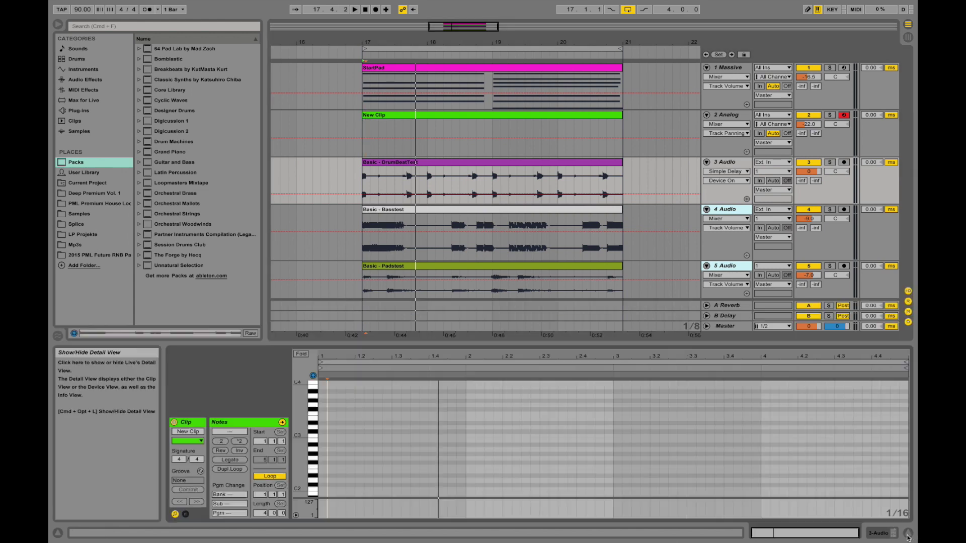
click(909, 536)
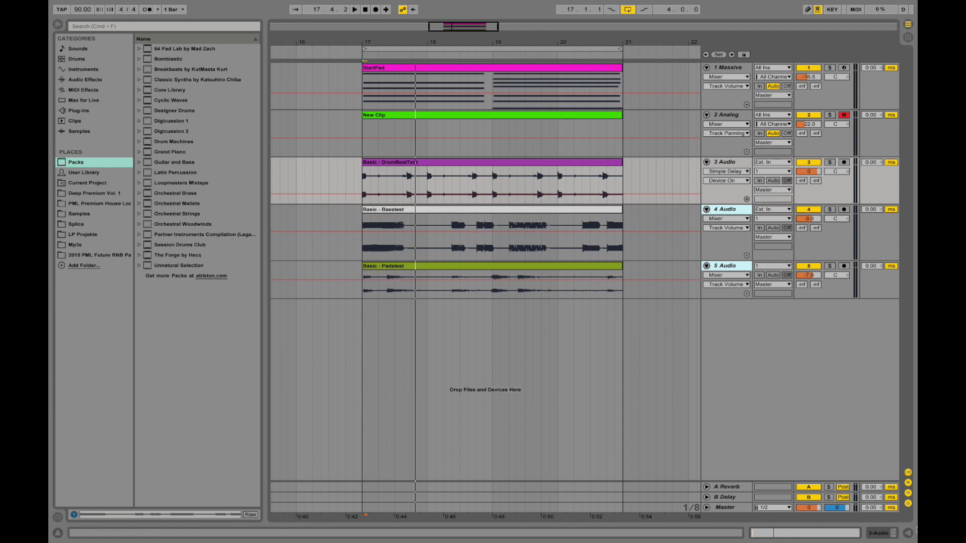
click(910, 535)
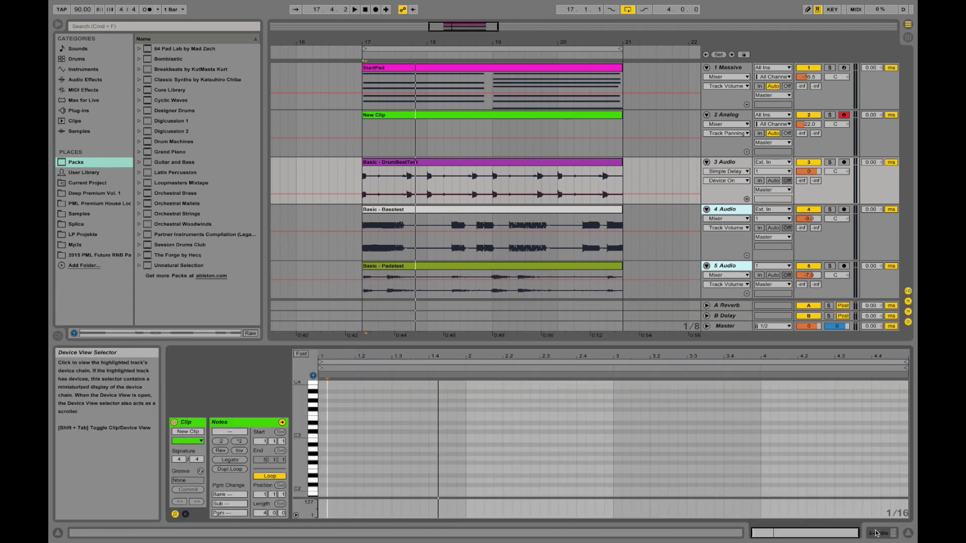
click(894, 534)
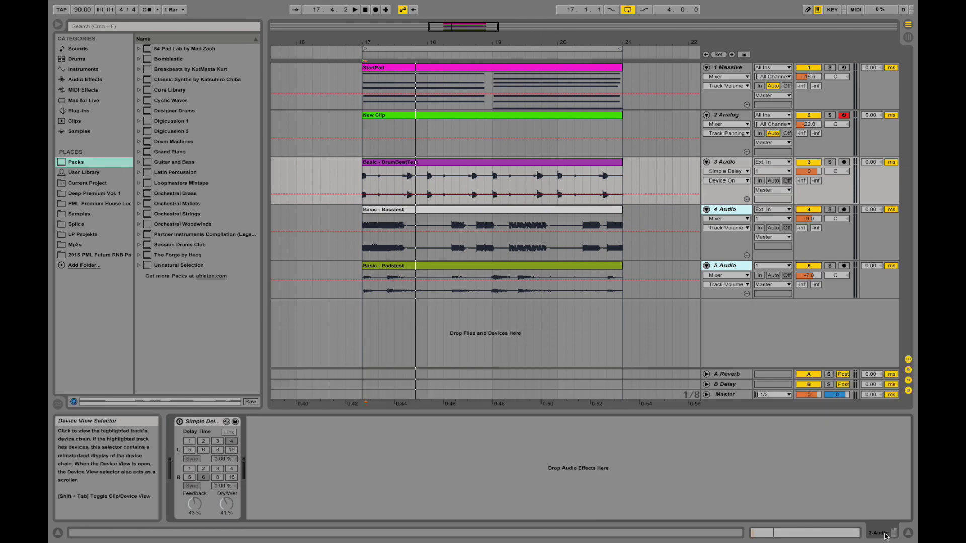
click(854, 536)
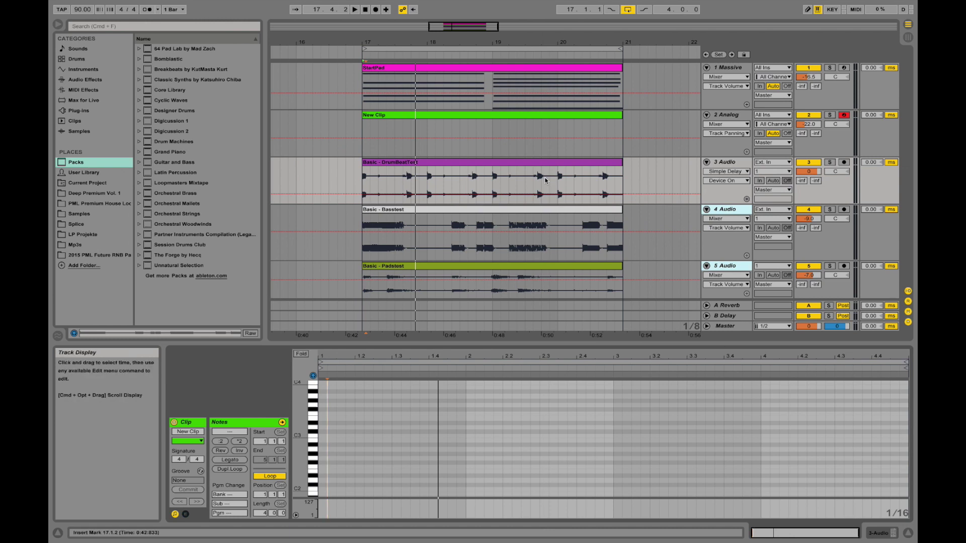
Step: View DrumBeatTest, Basstest, New Clip, StartPad and Padstest in the detail view, then hide it and fold track 2
click(540, 163)
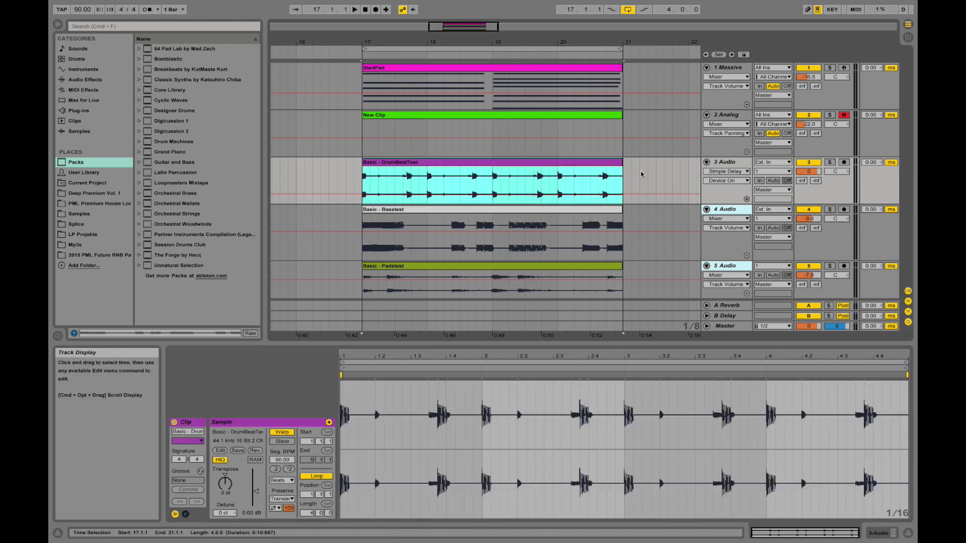
click(513, 212)
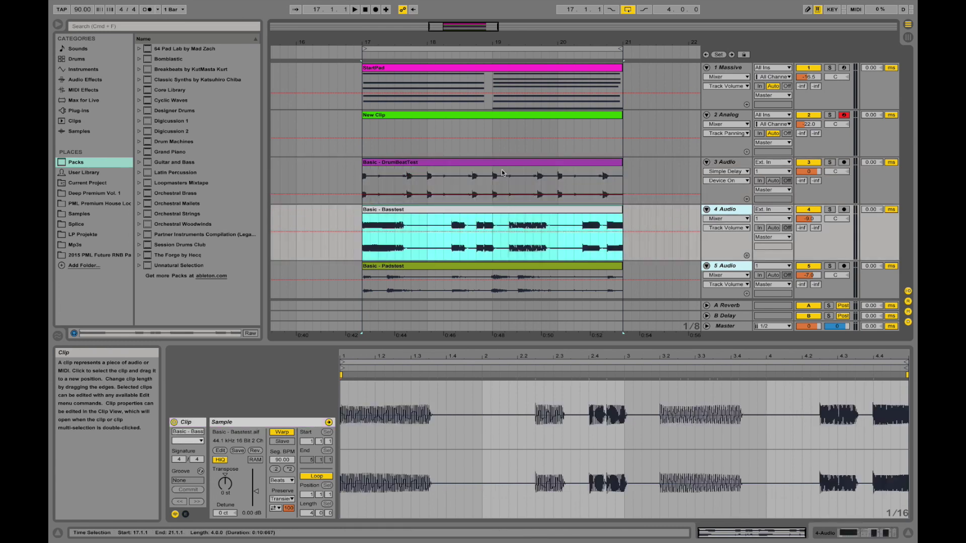
click(497, 115)
click(501, 71)
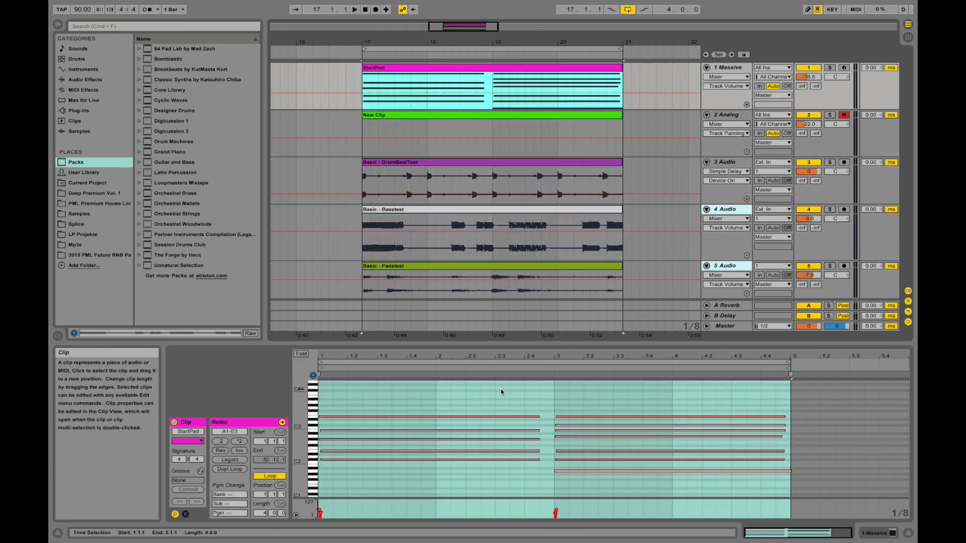
click(491, 265)
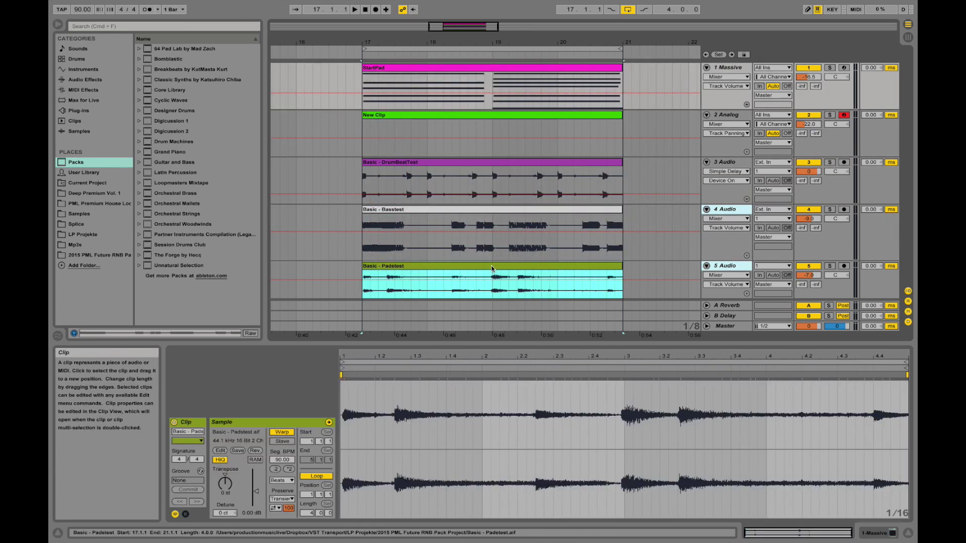
click(500, 212)
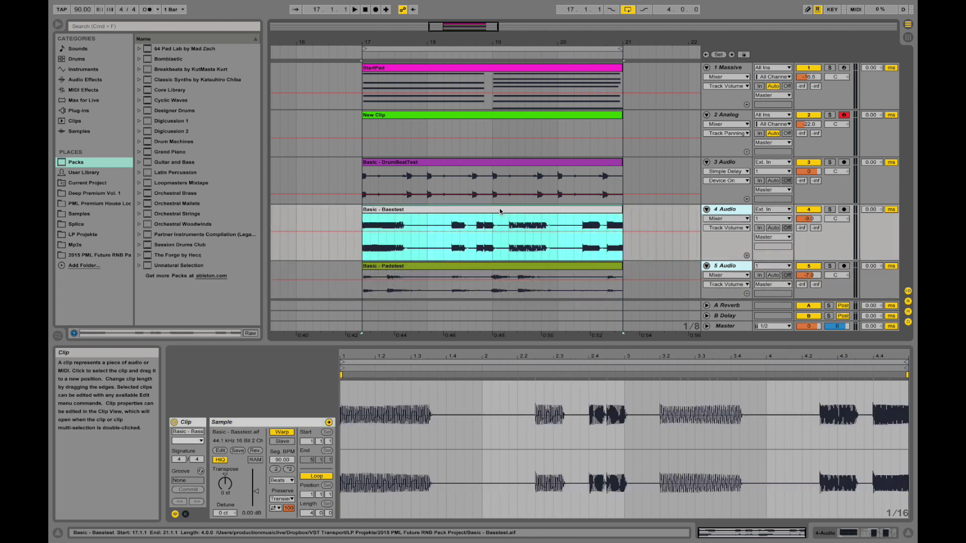
click(494, 164)
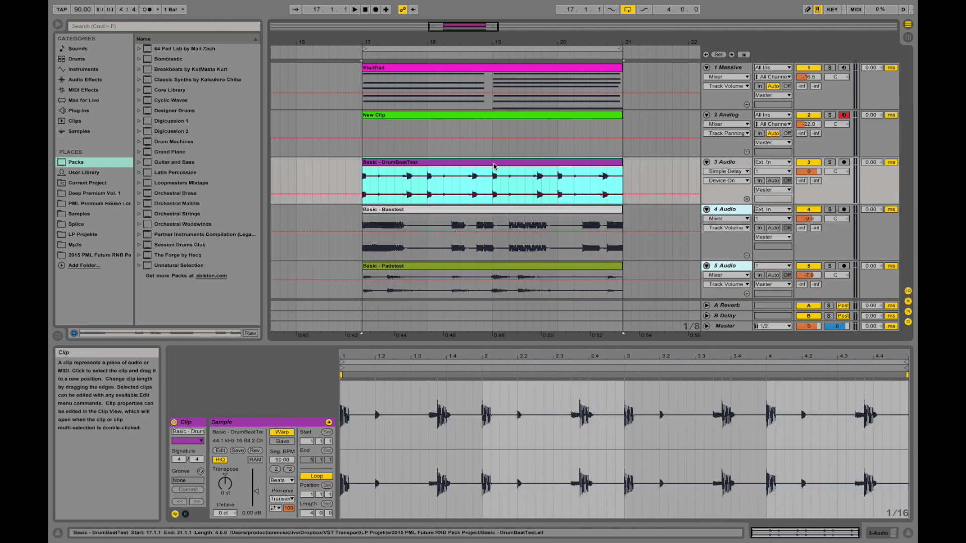
click(500, 73)
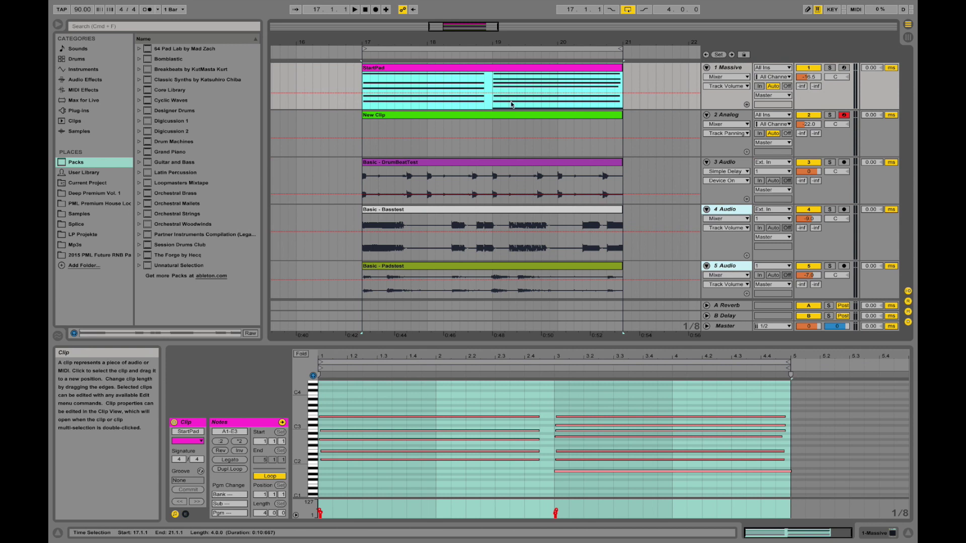
click(908, 534)
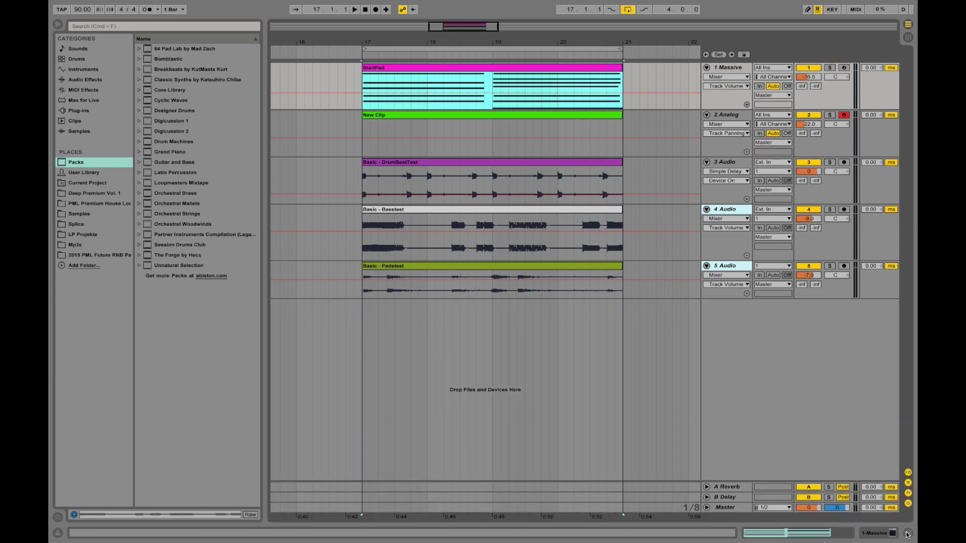
click(707, 115)
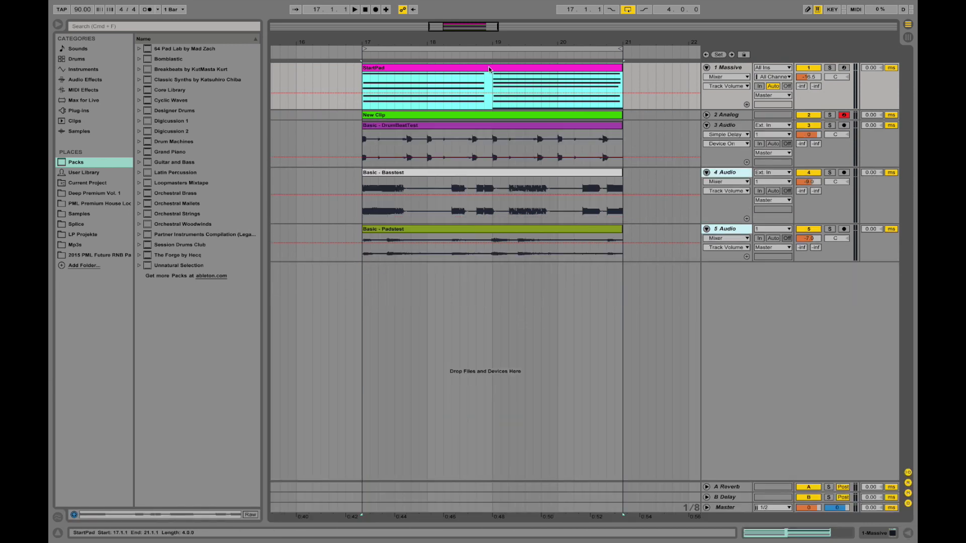
Step: Open Basstest in the detail view, then switch the StartPad clip's Loop off and back on
double_click(370, 199)
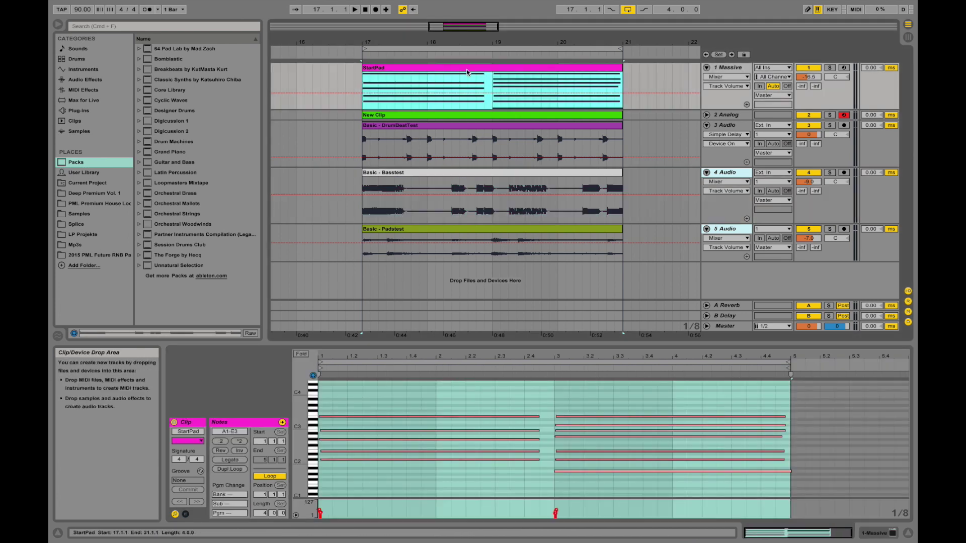
click(467, 69)
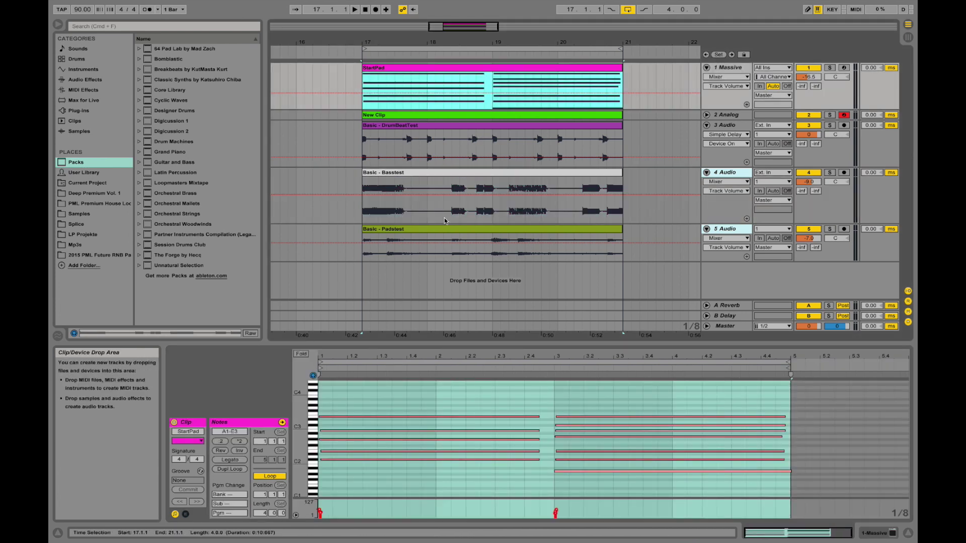
click(269, 477)
click(282, 478)
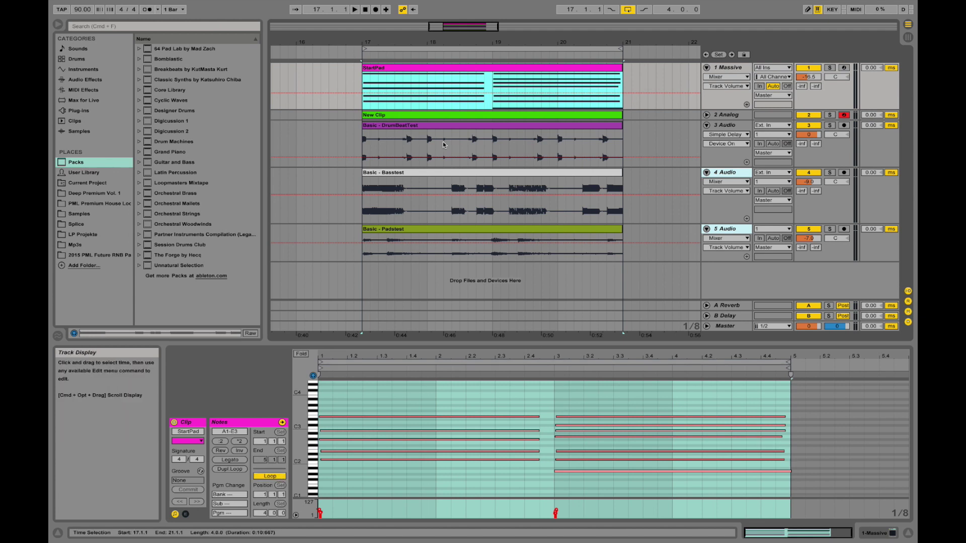
Step: Shrink the detail view, select Basstest then DrumBeatTest, and start arrangement playback
drag(284, 344, 284, 393)
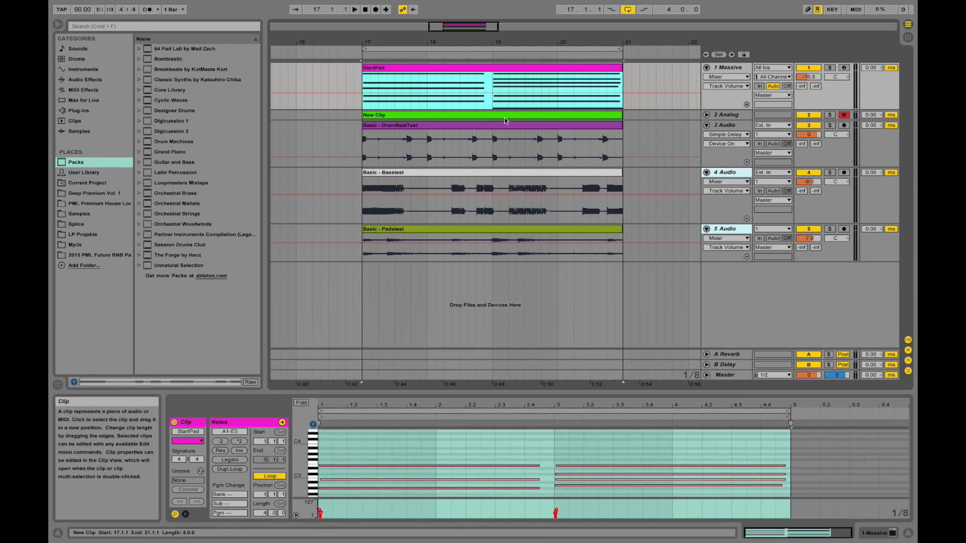
click(506, 173)
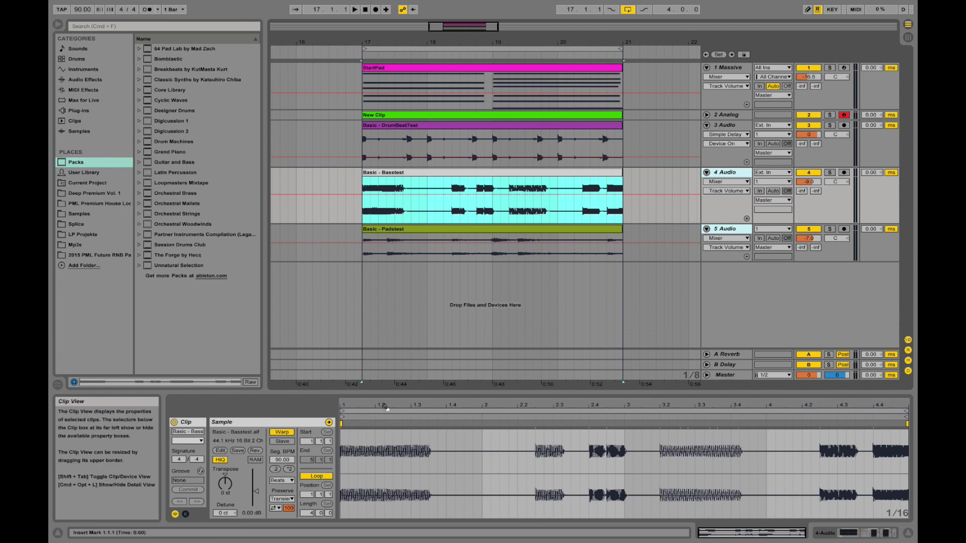
key(Up)
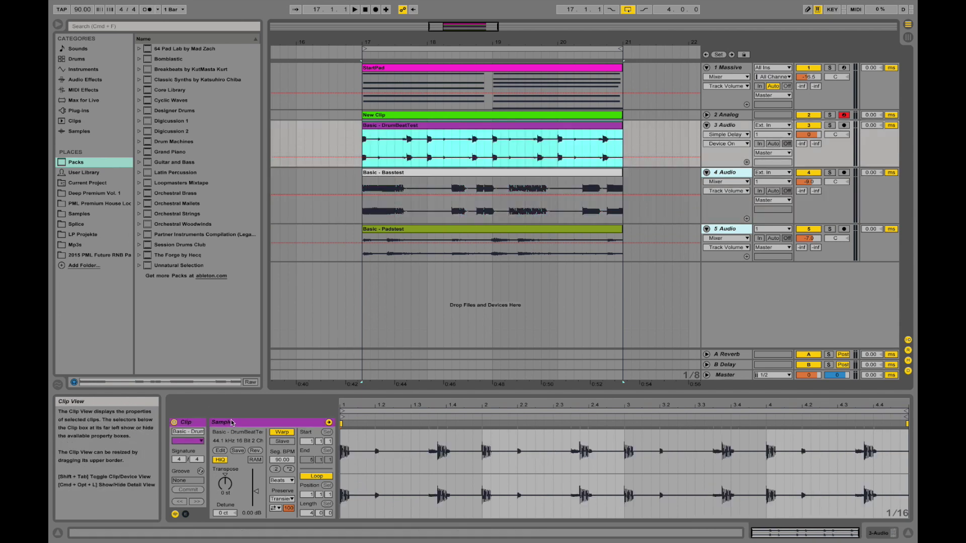
key(space)
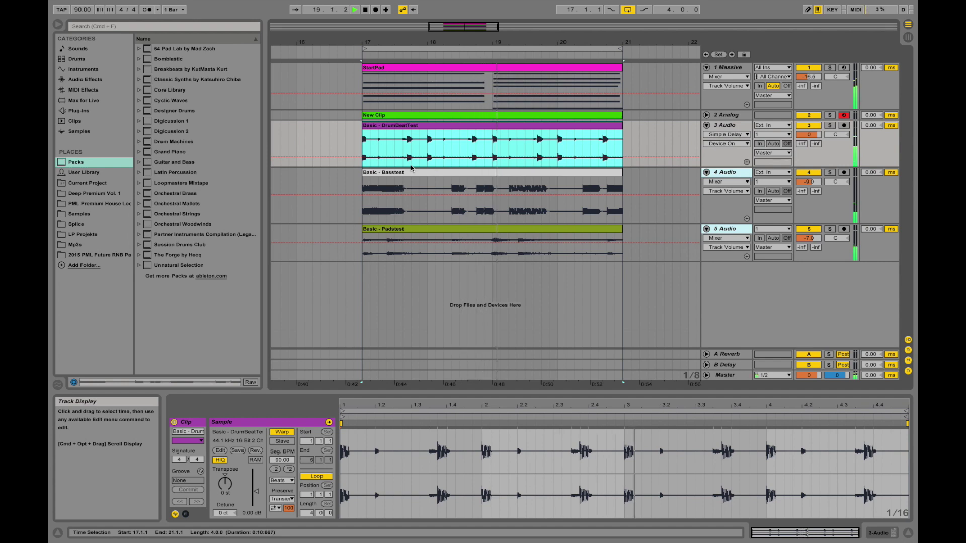
Step: Stop playback with the playhead resting at 19.3.1
key(space)
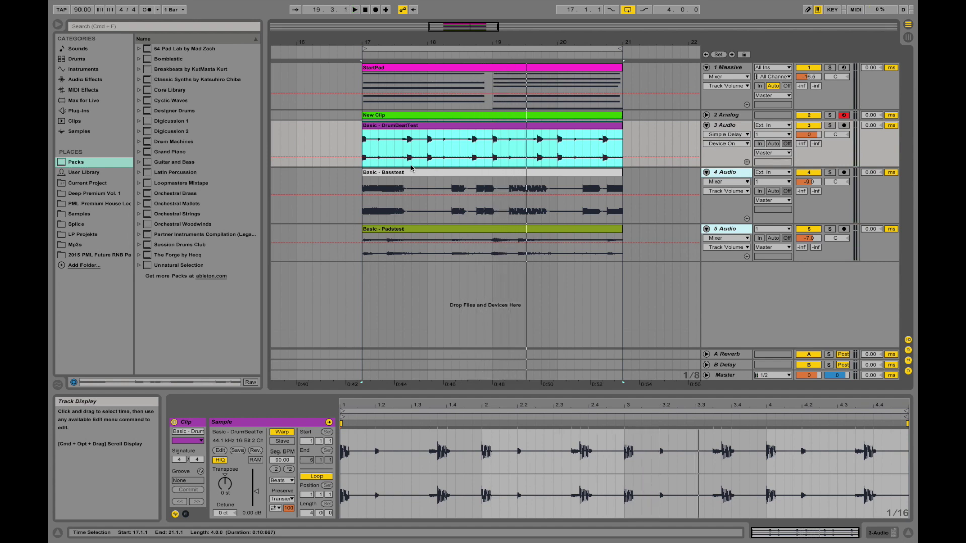